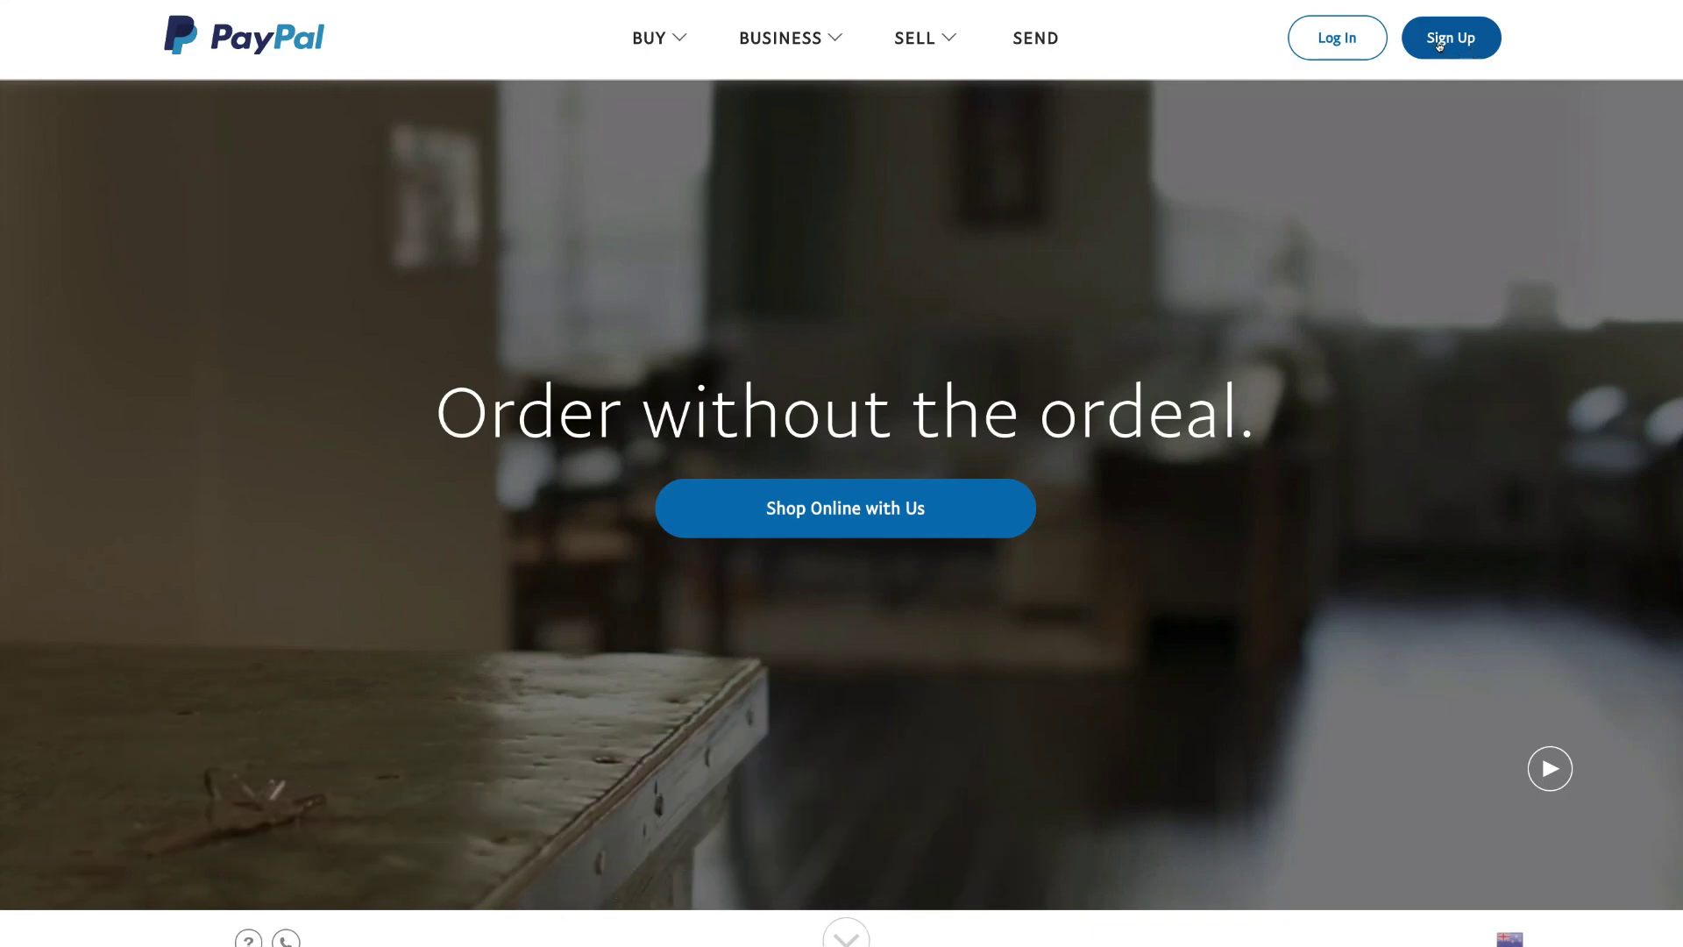
Open PayPal's account sign-up page to begin reaching the business dashboard.
click(1438, 46)
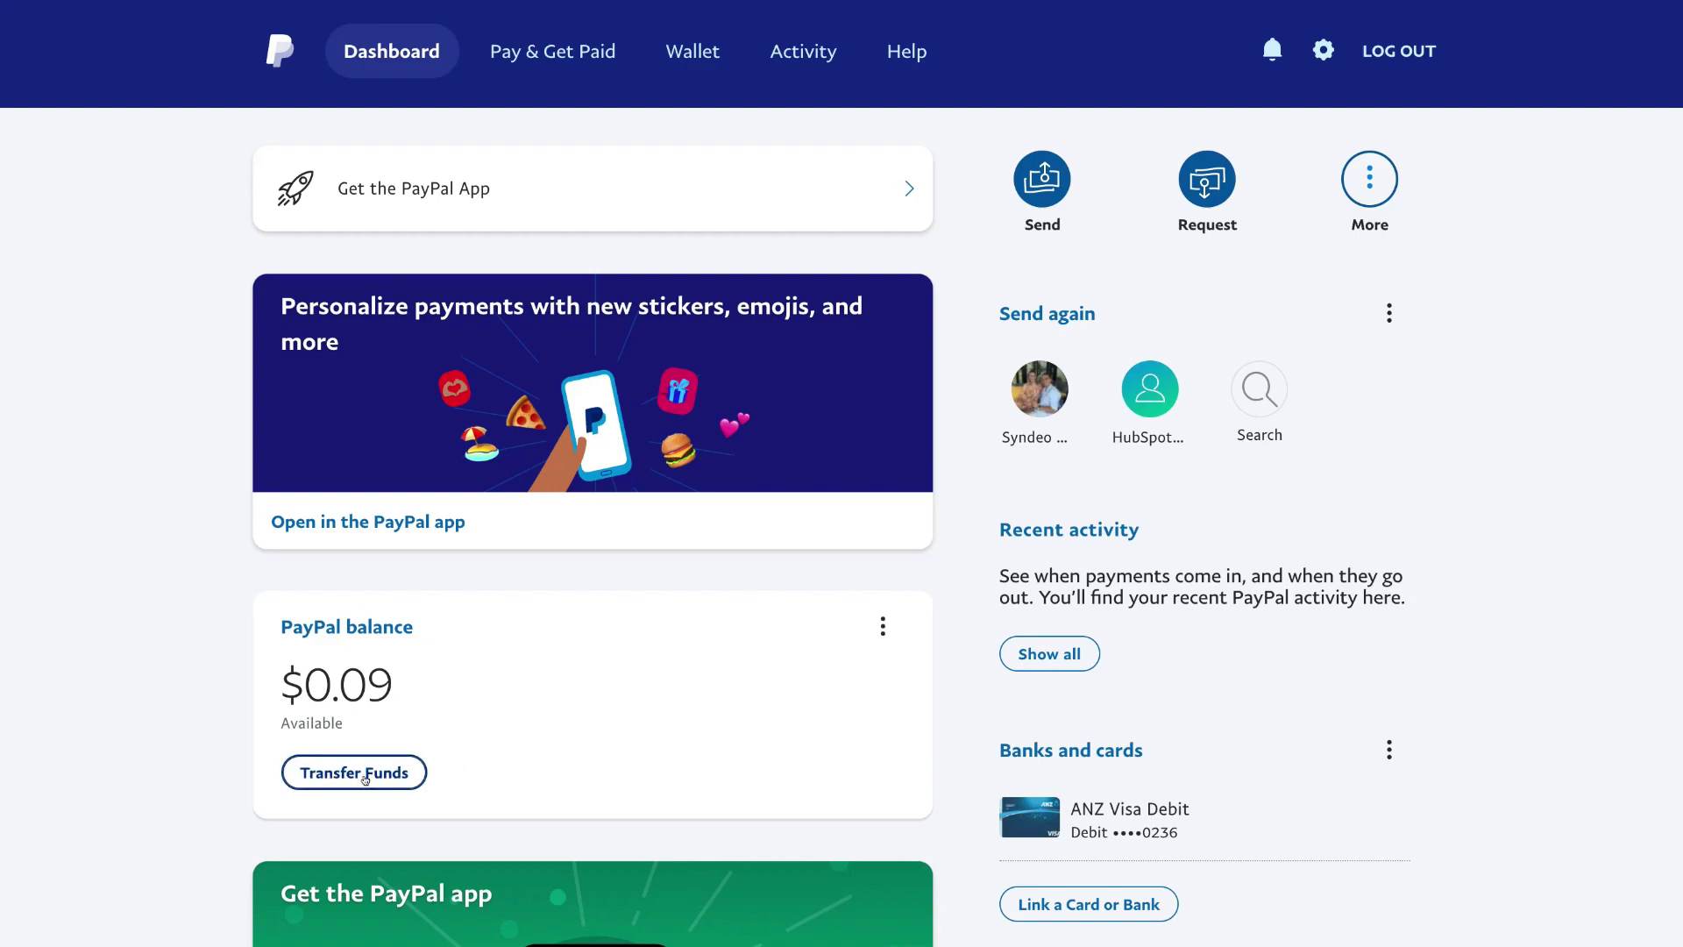
click(366, 777)
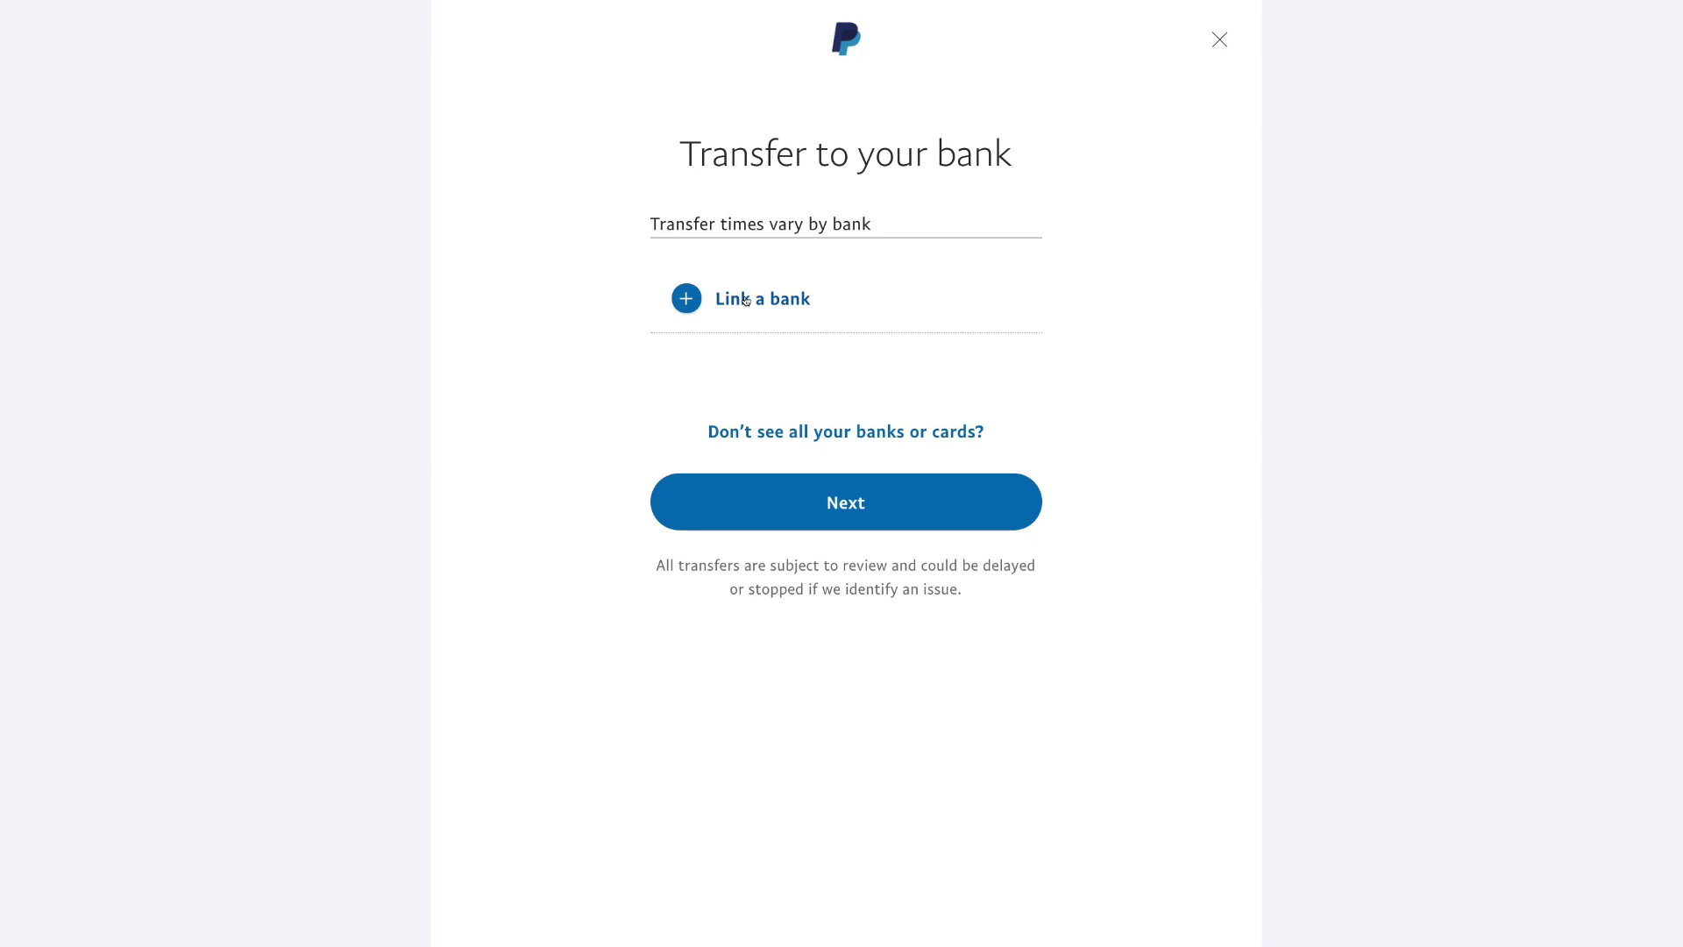
click(1220, 40)
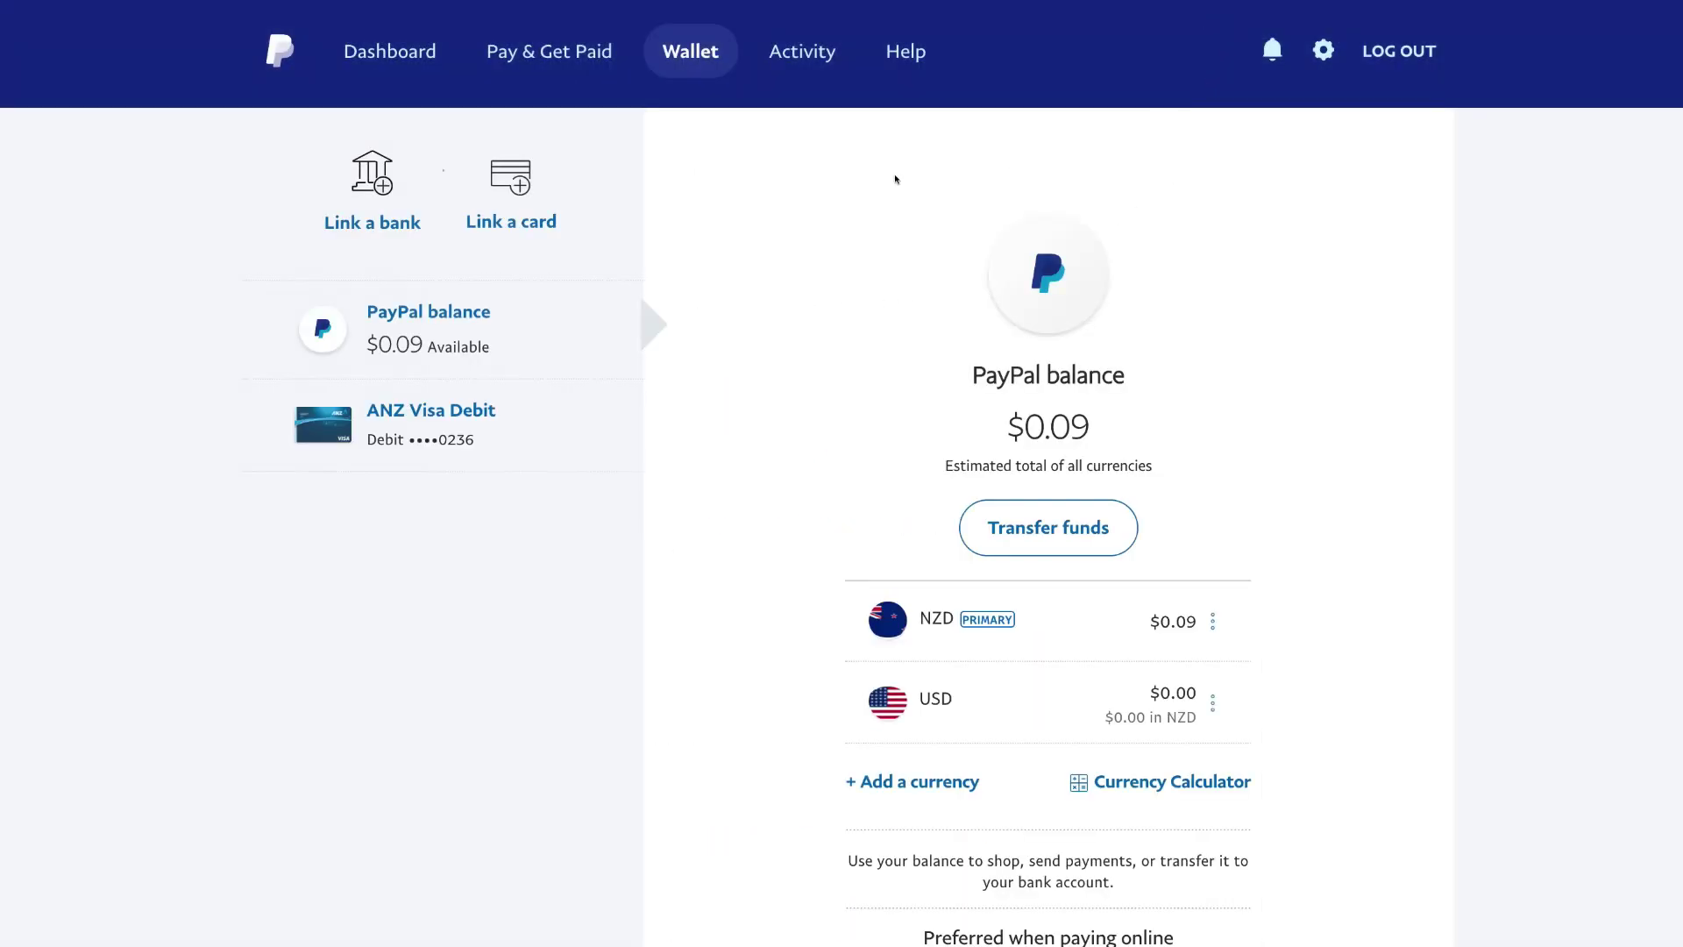
click(394, 69)
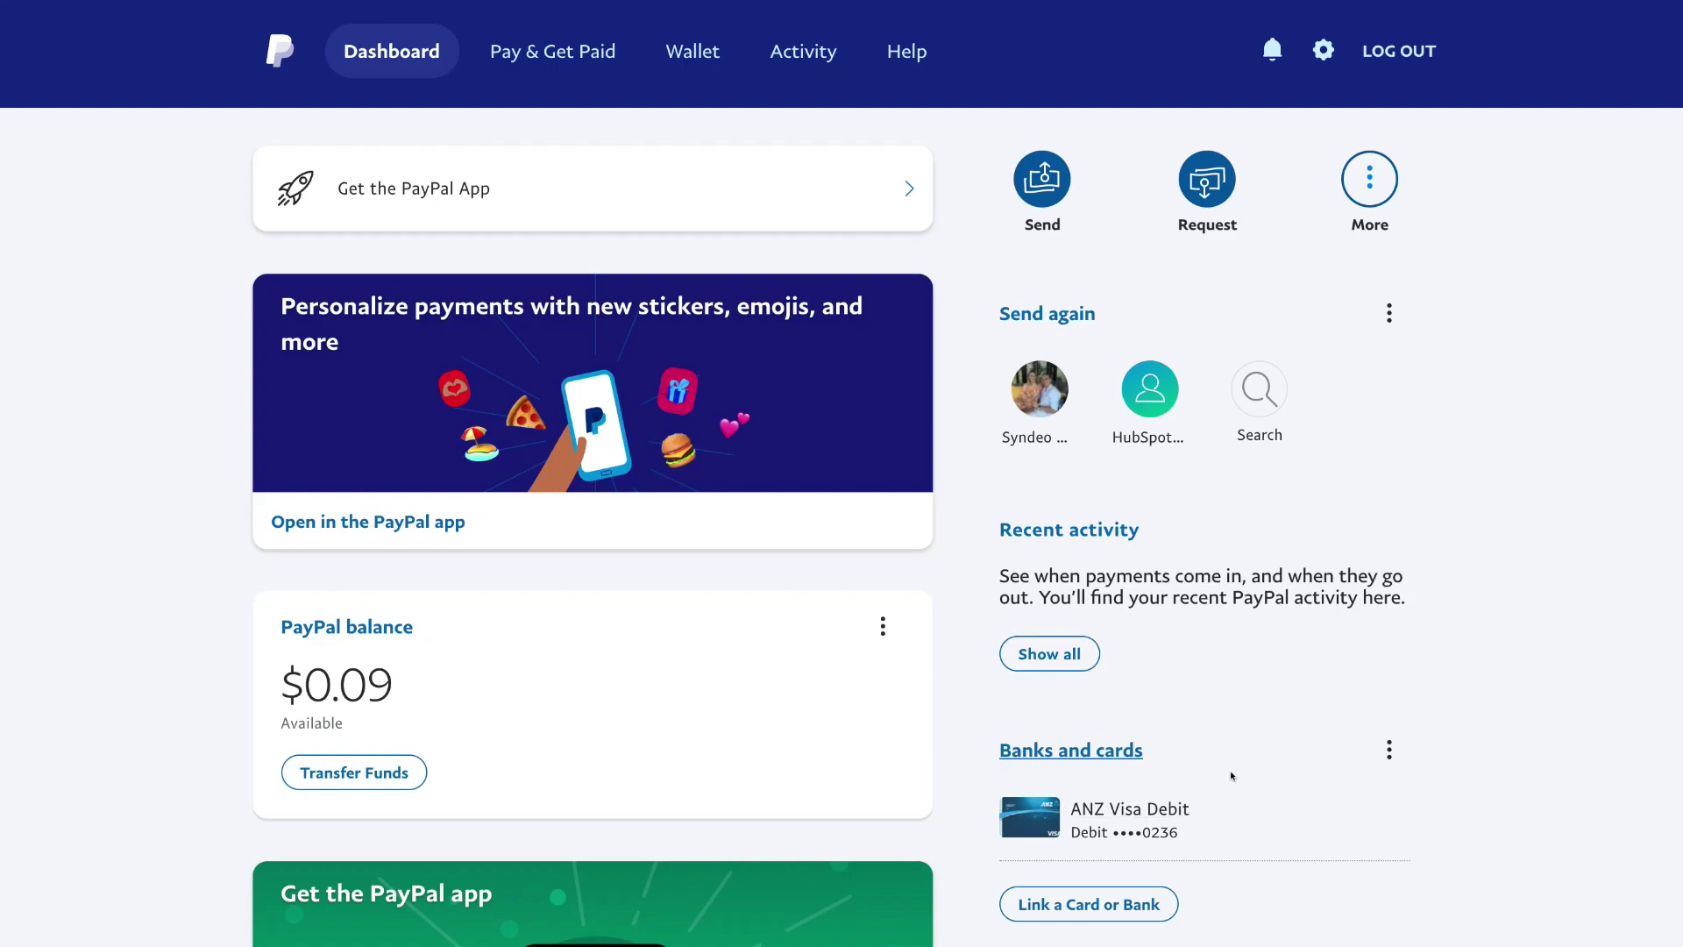
click(1088, 904)
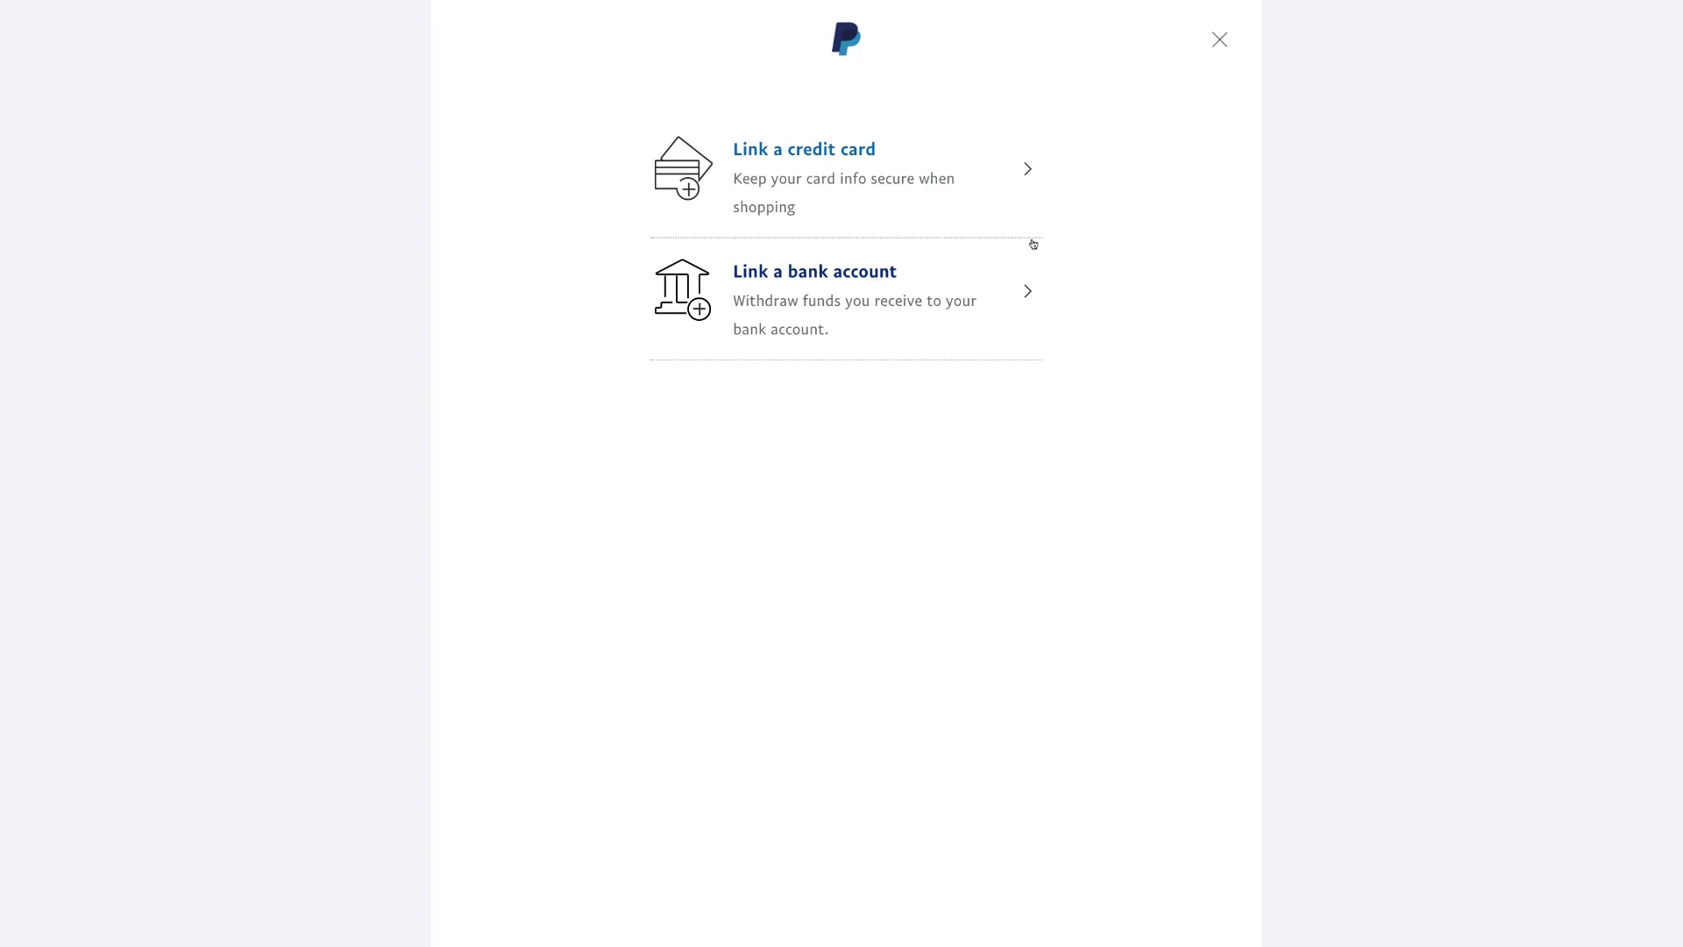
click(1219, 39)
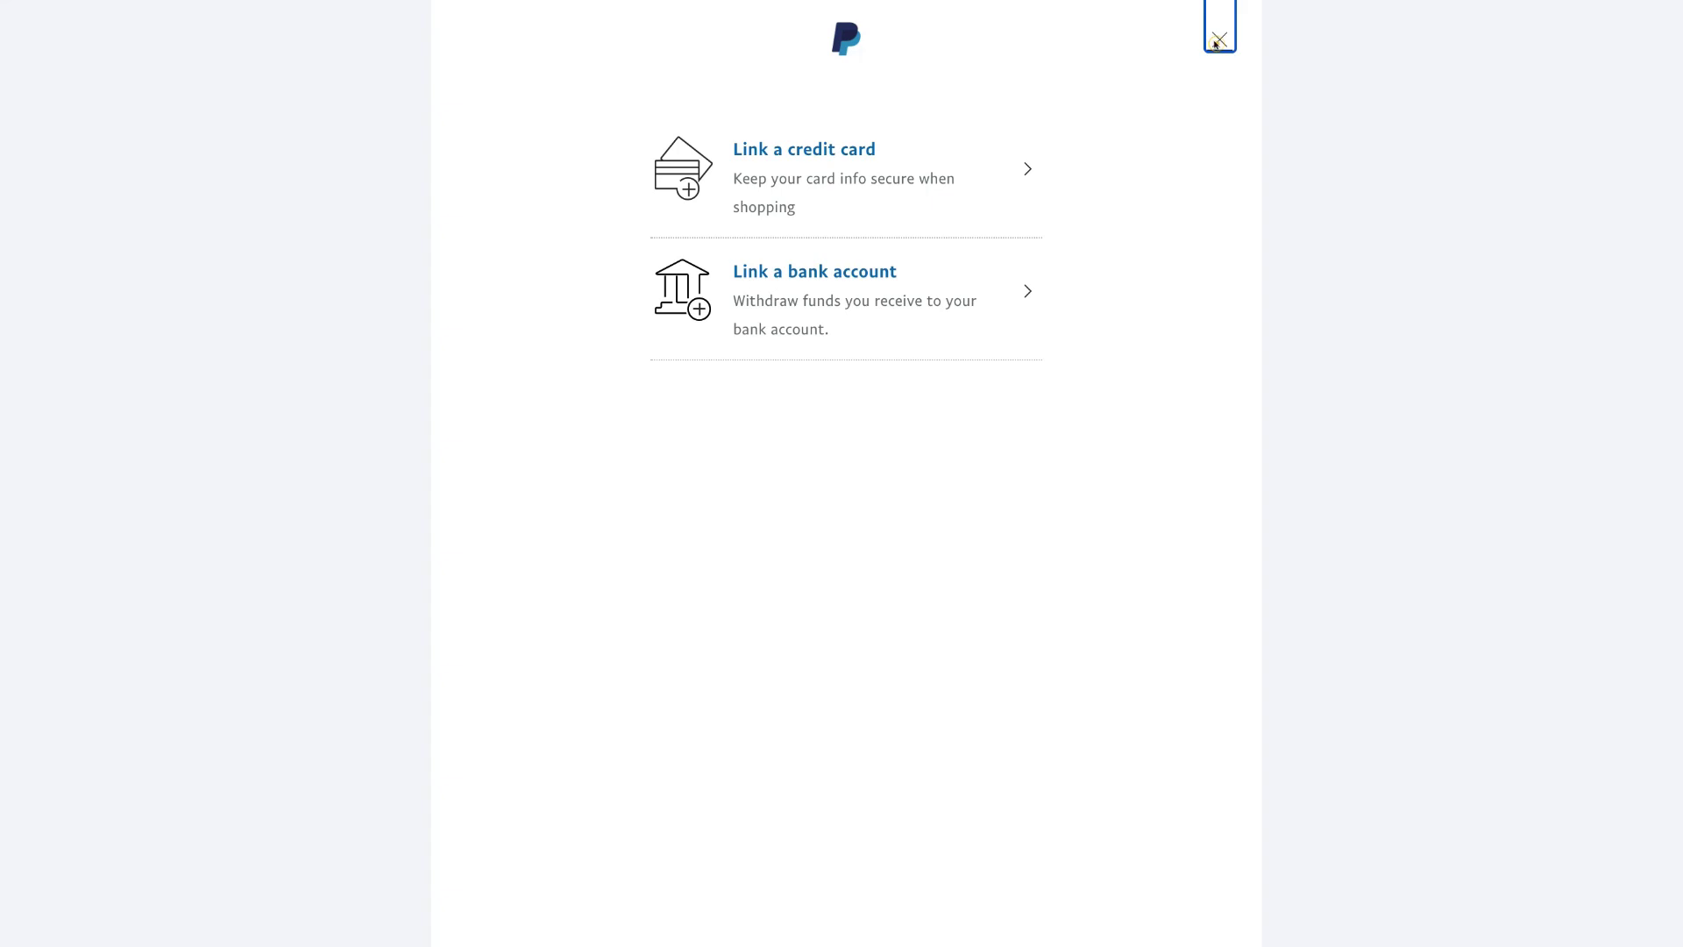
click(383, 54)
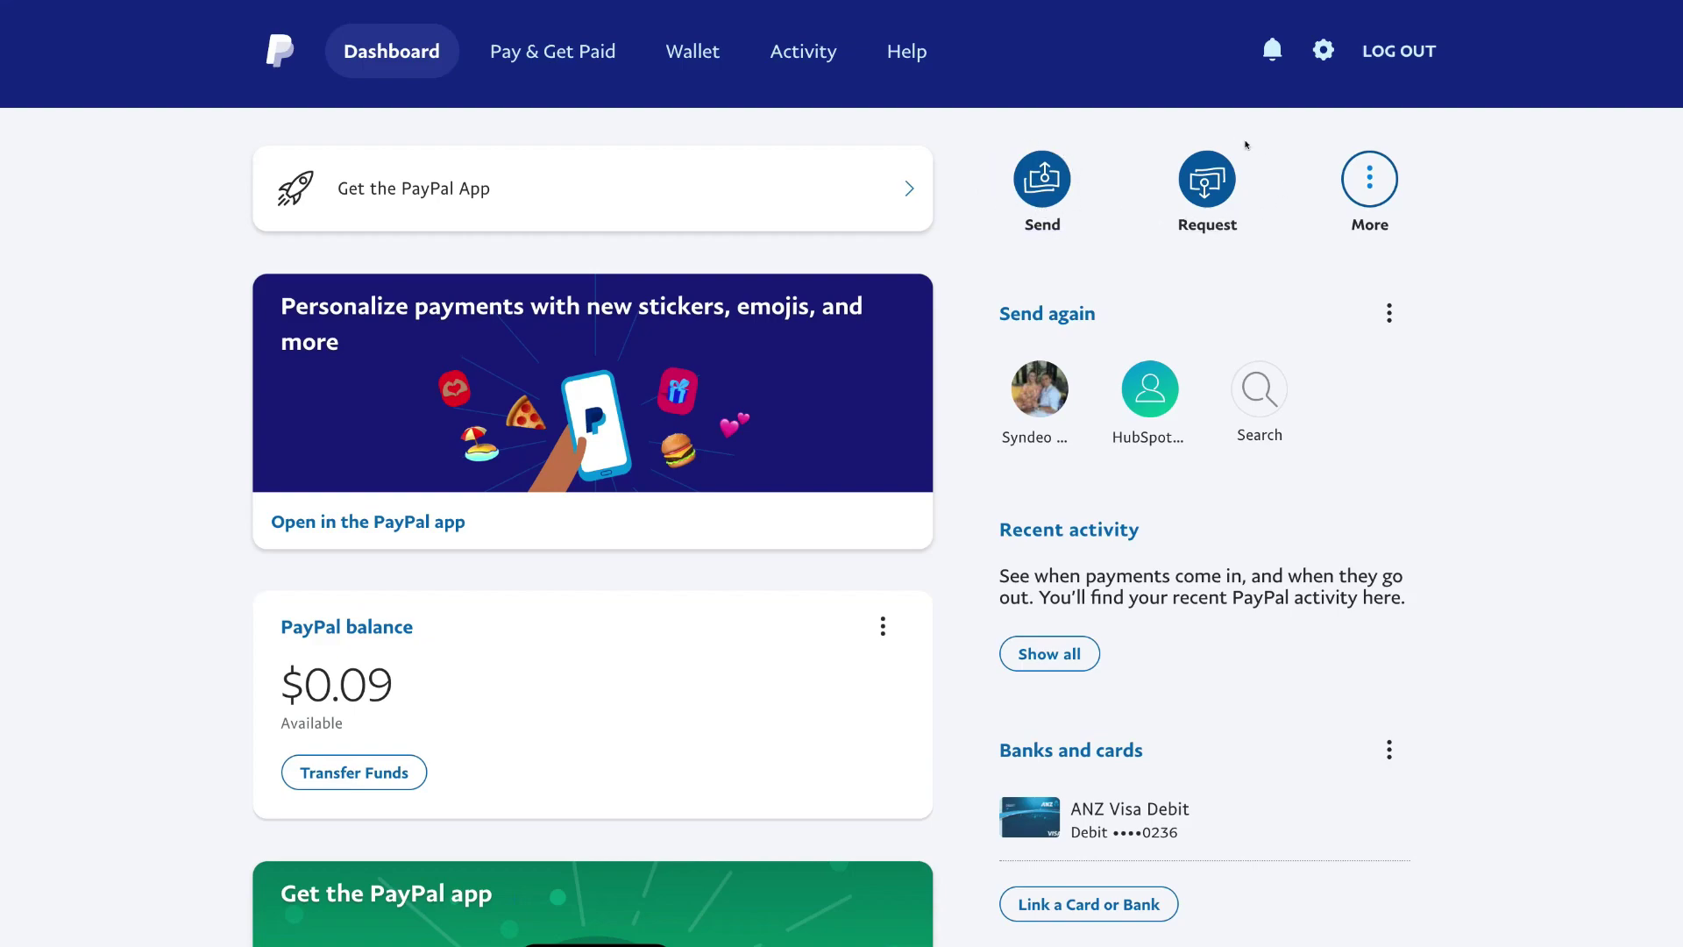
Open Send from the dashboard's More actions to reach the Send payment to page.
click(1370, 181)
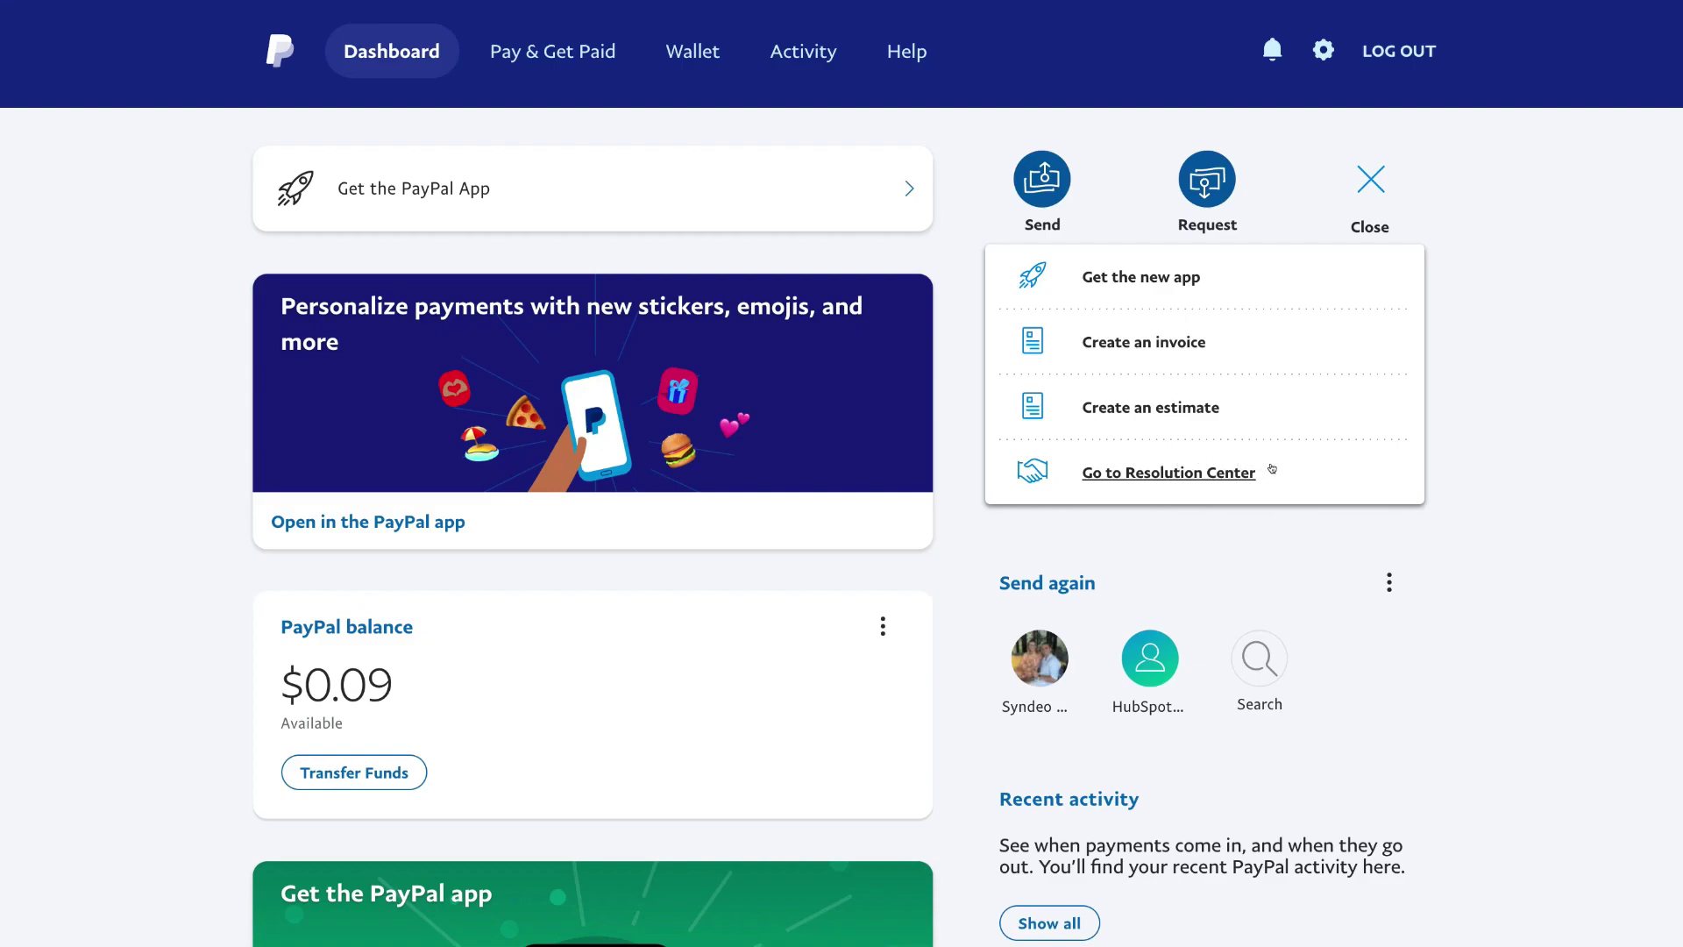
click(1039, 176)
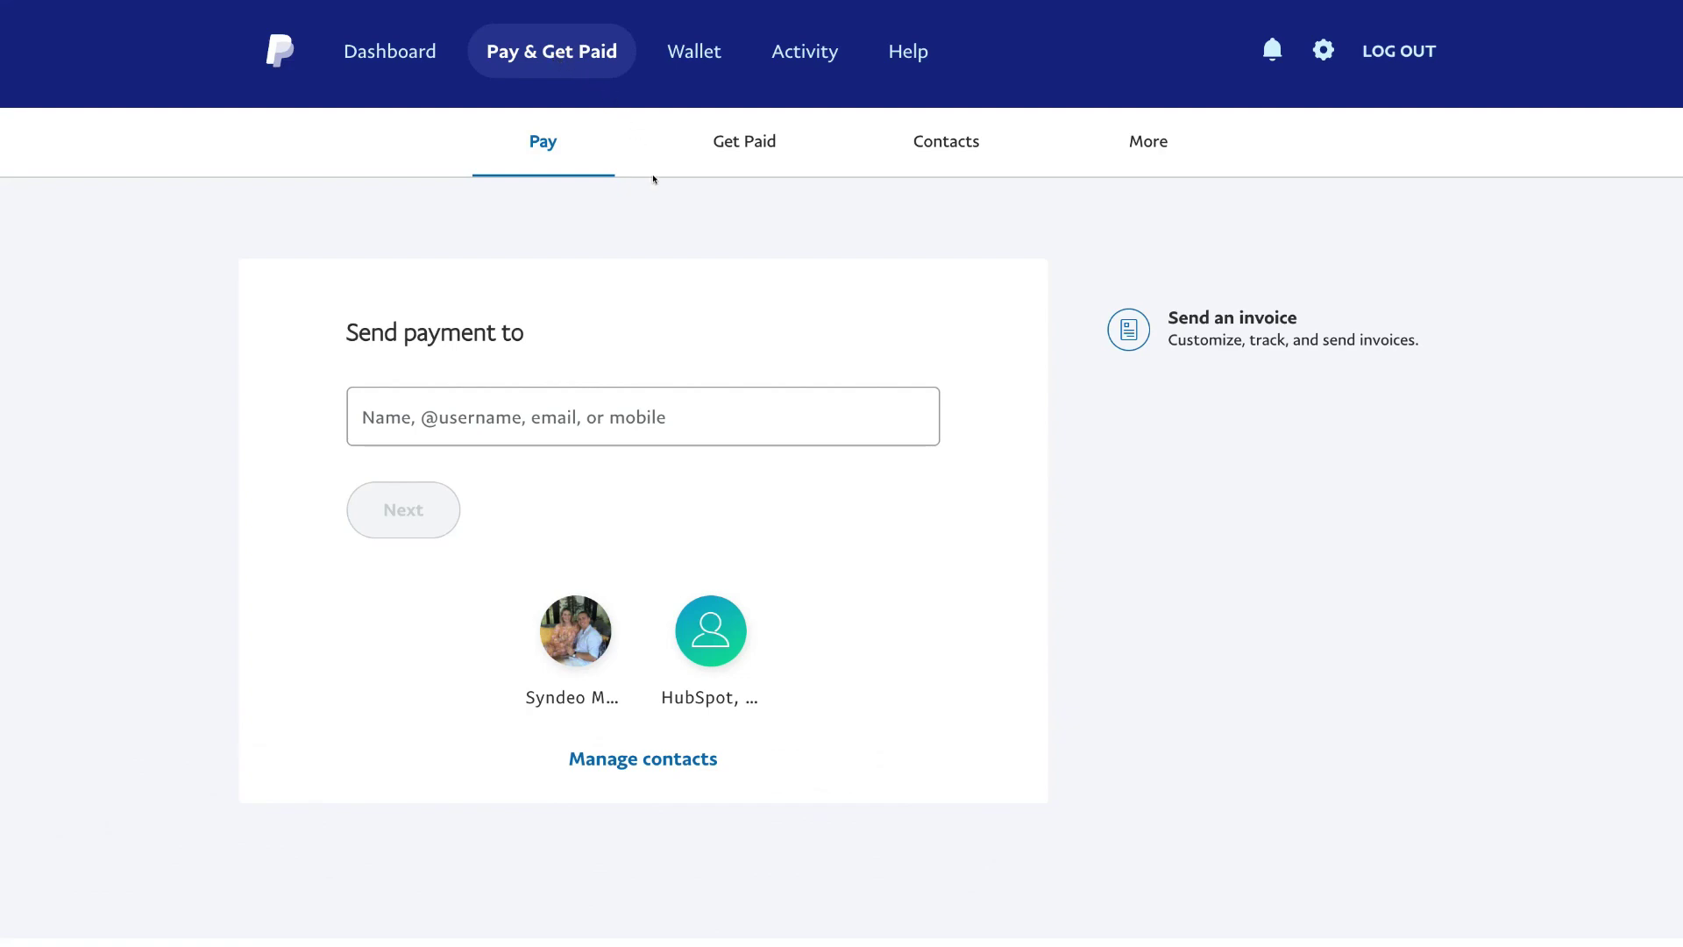
Enter the recipient's e-mail address as the payee.
click(411, 412)
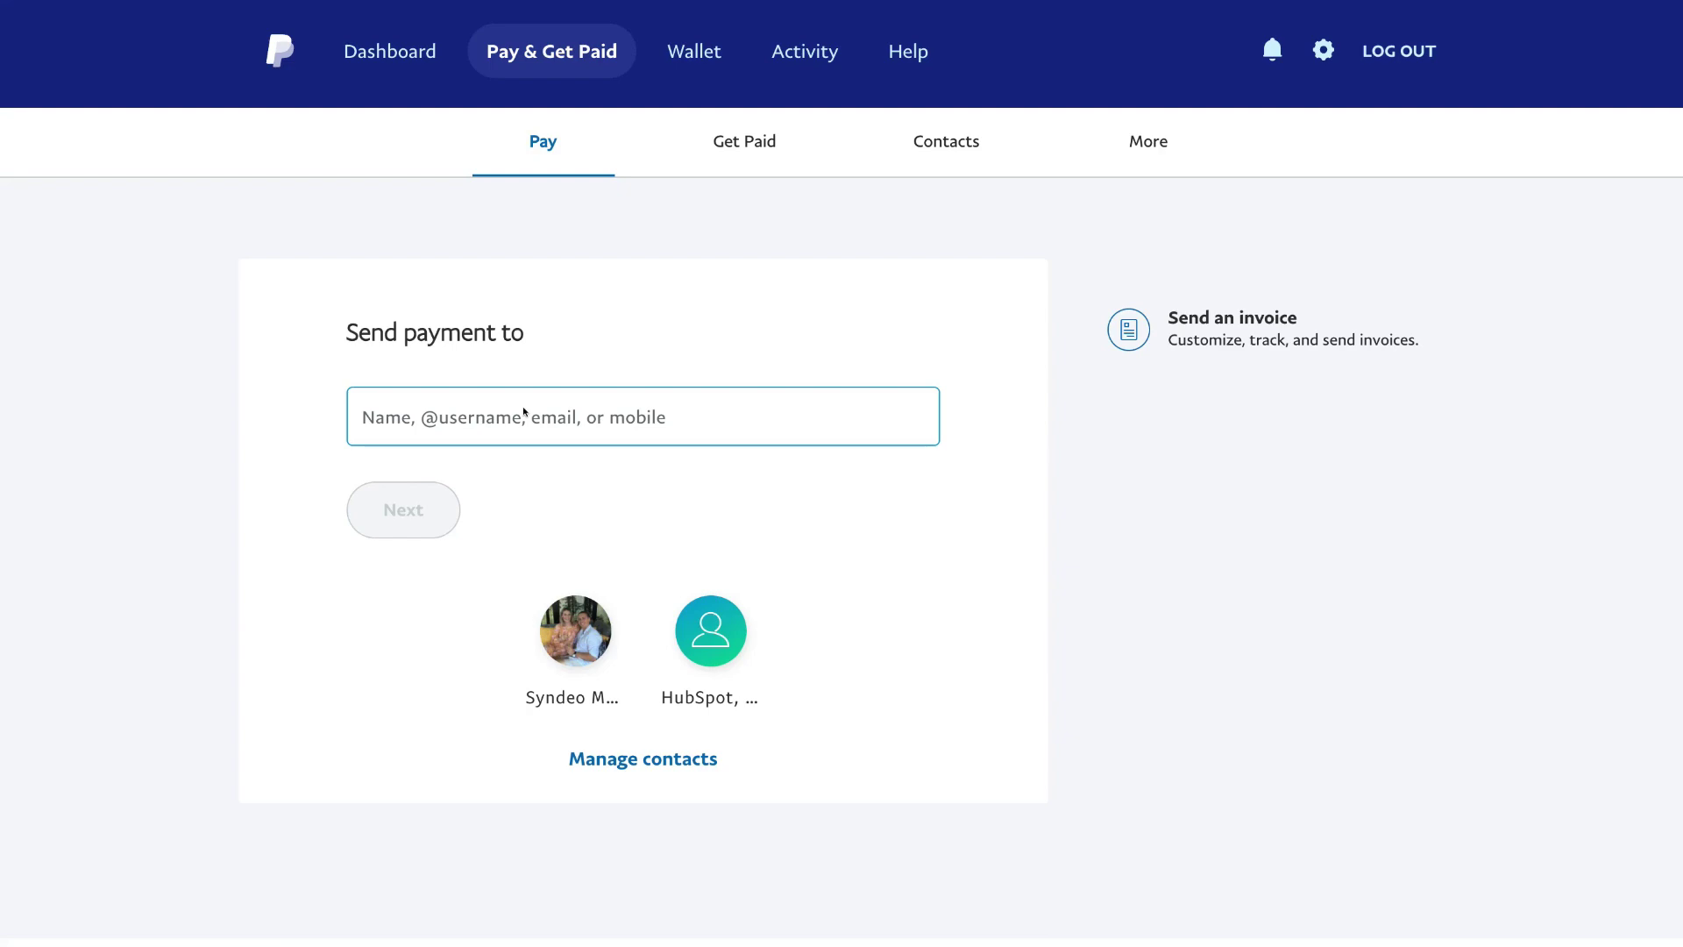
key(ctrl+v)
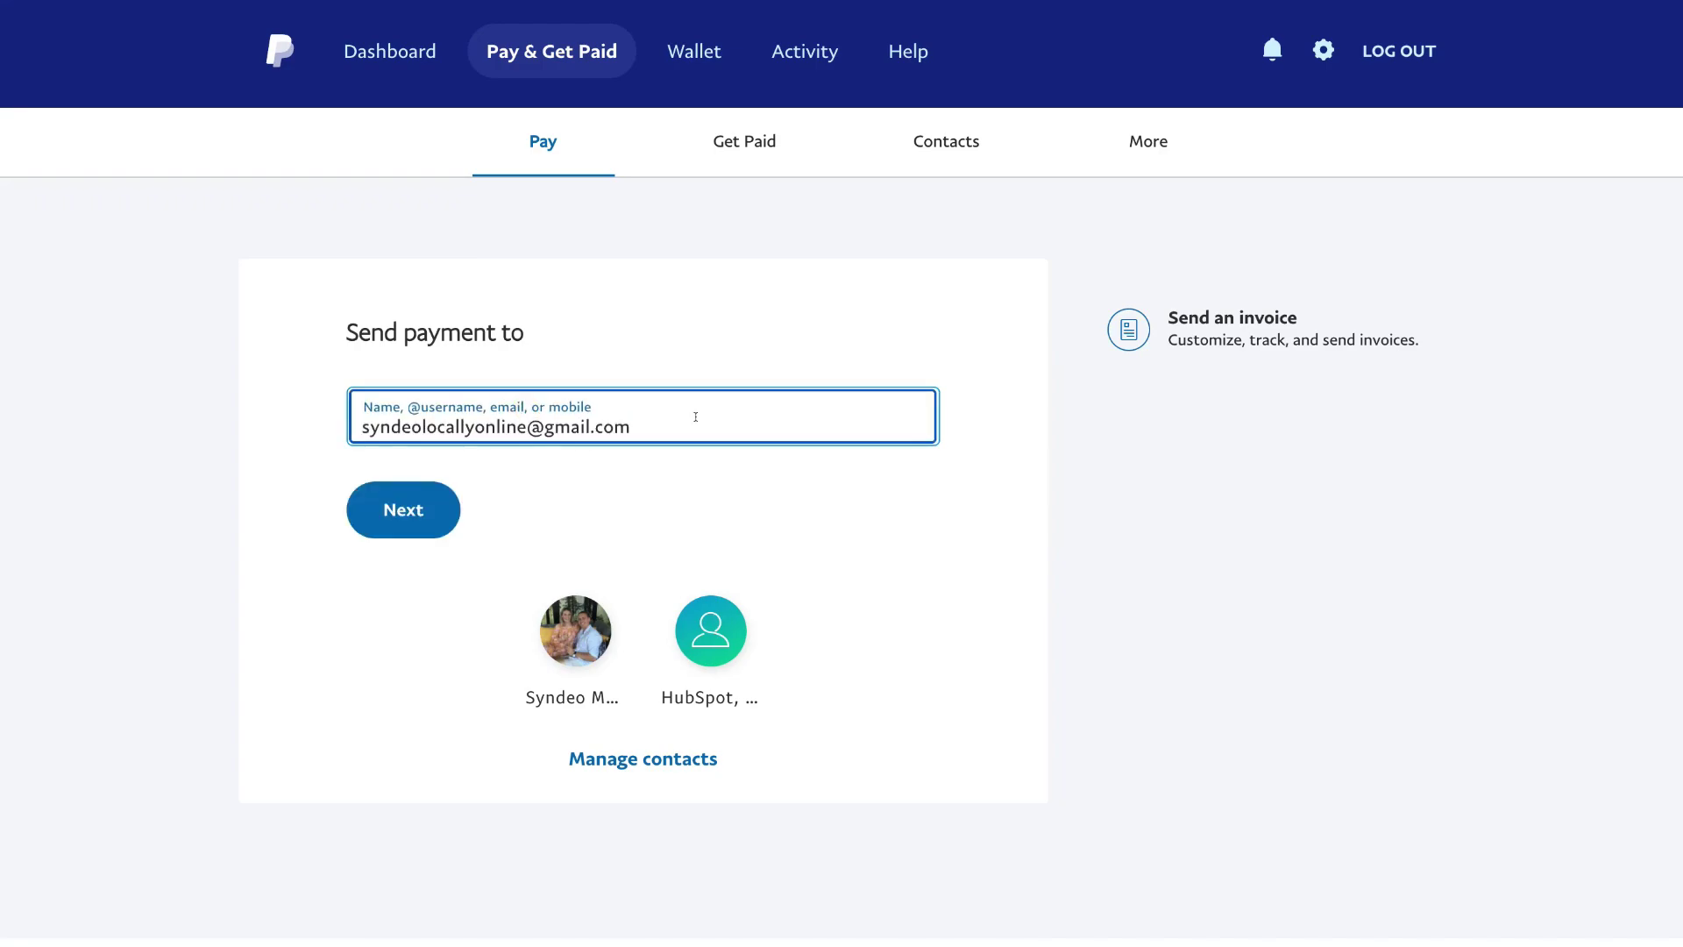
click(397, 514)
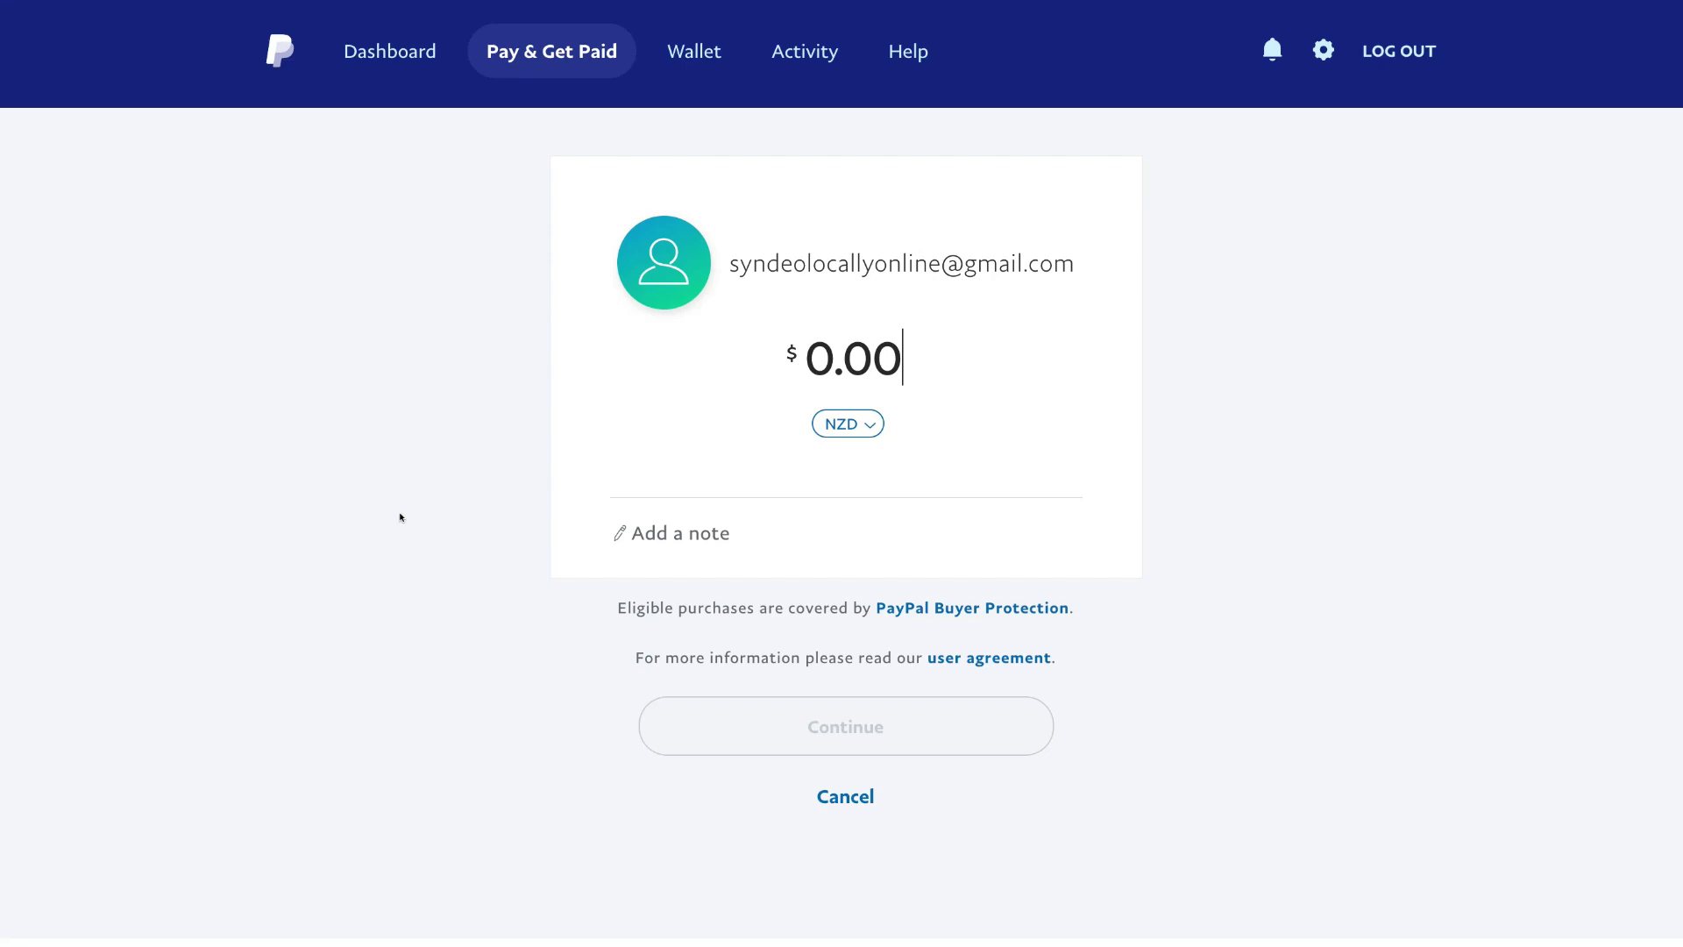
Set the amount to 5 NZD with the note 'Thank you' and continue.
text(5)
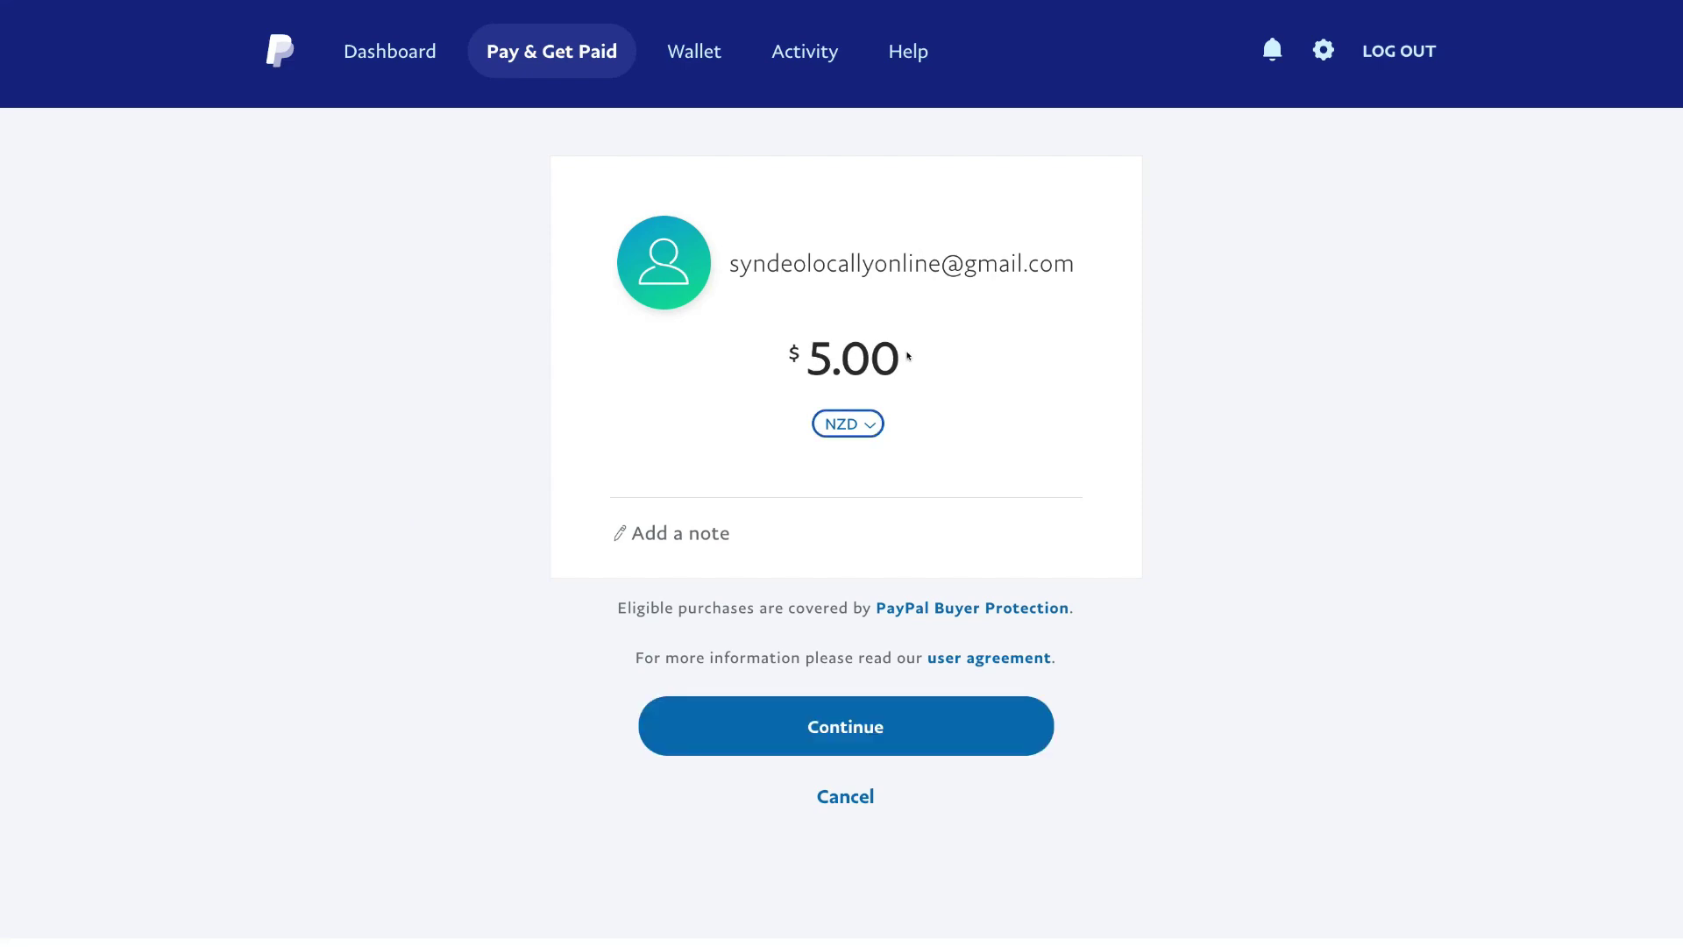
click(864, 423)
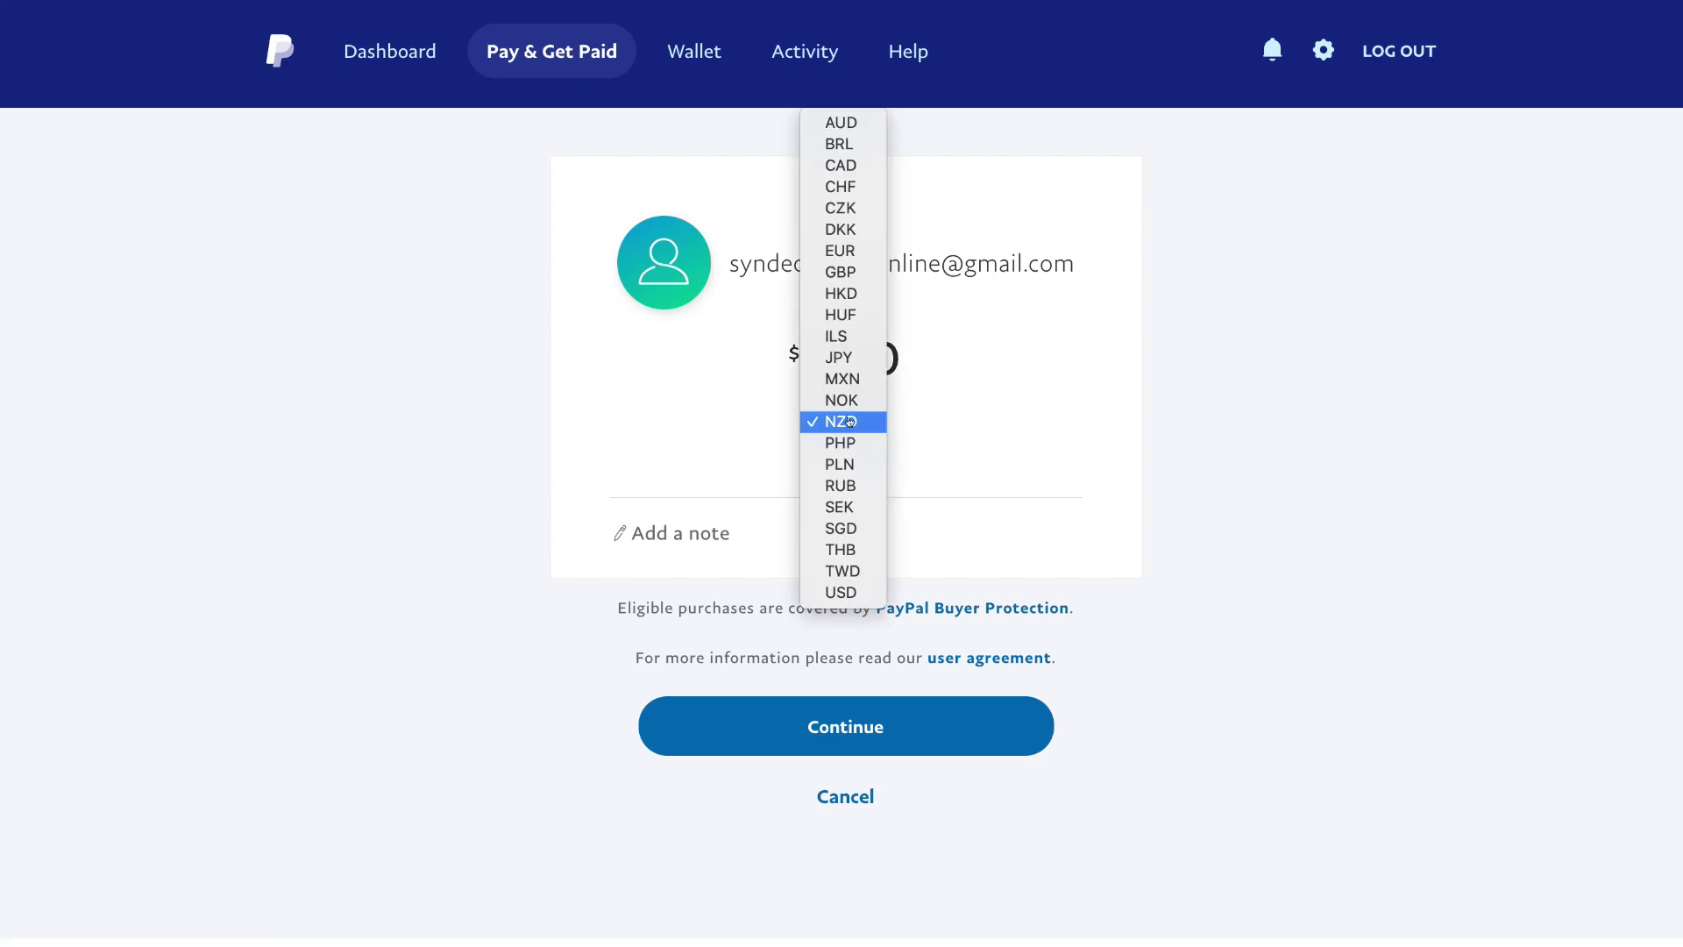
click(851, 422)
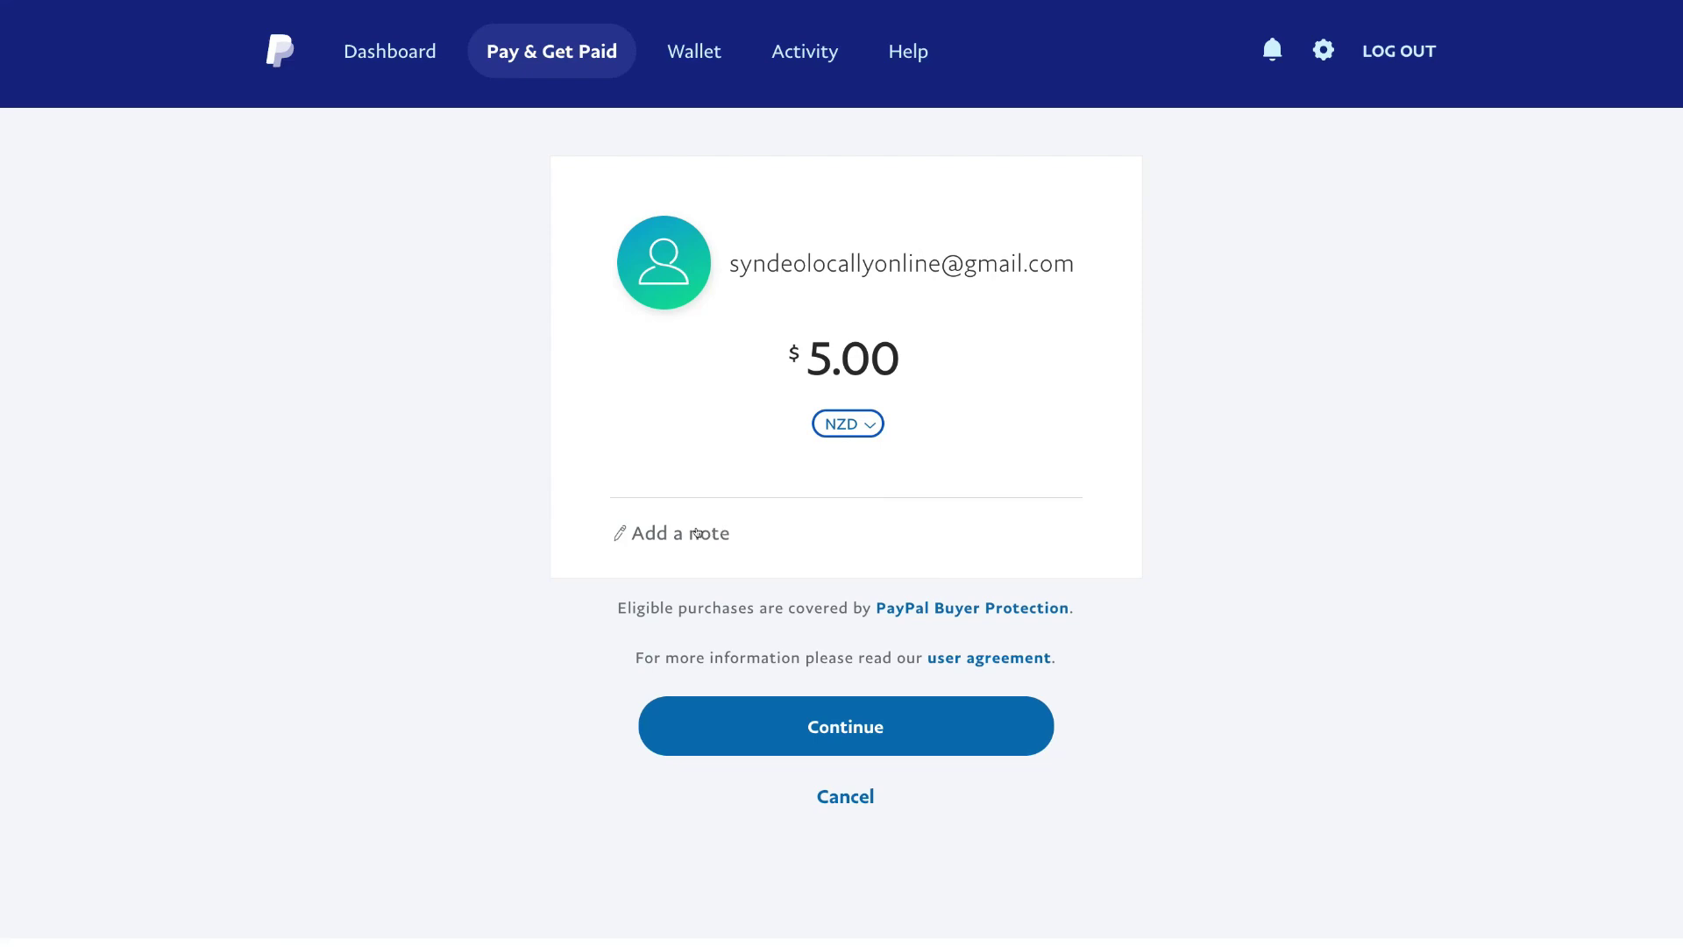
click(728, 529)
text(Thank you)
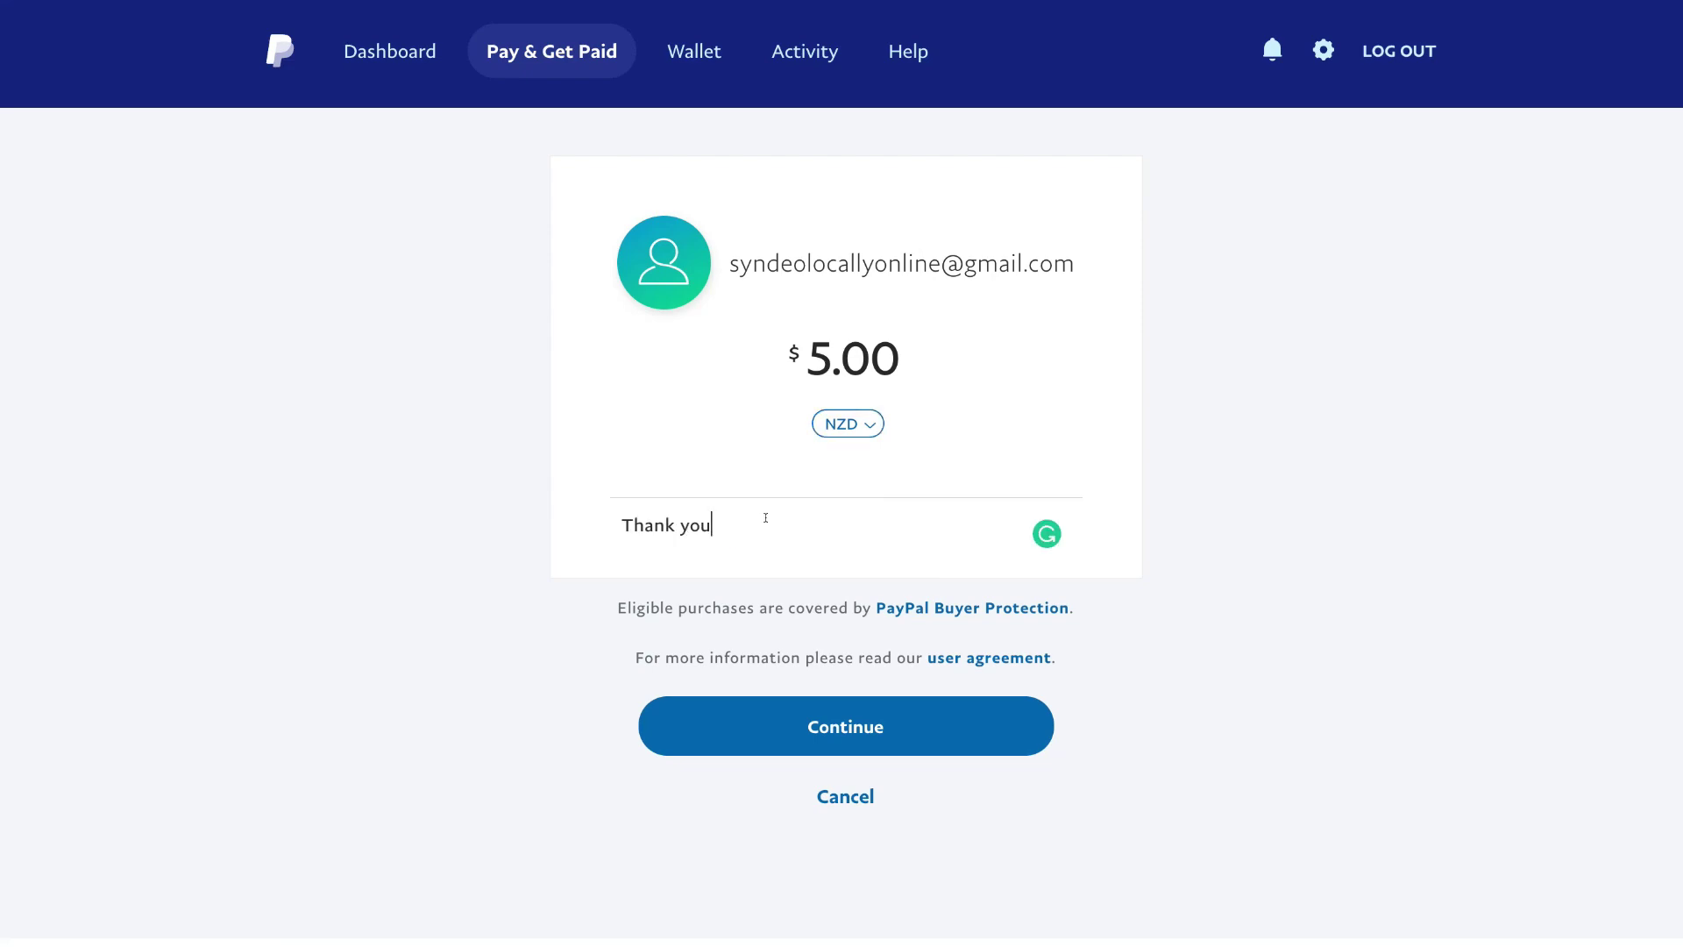
click(921, 726)
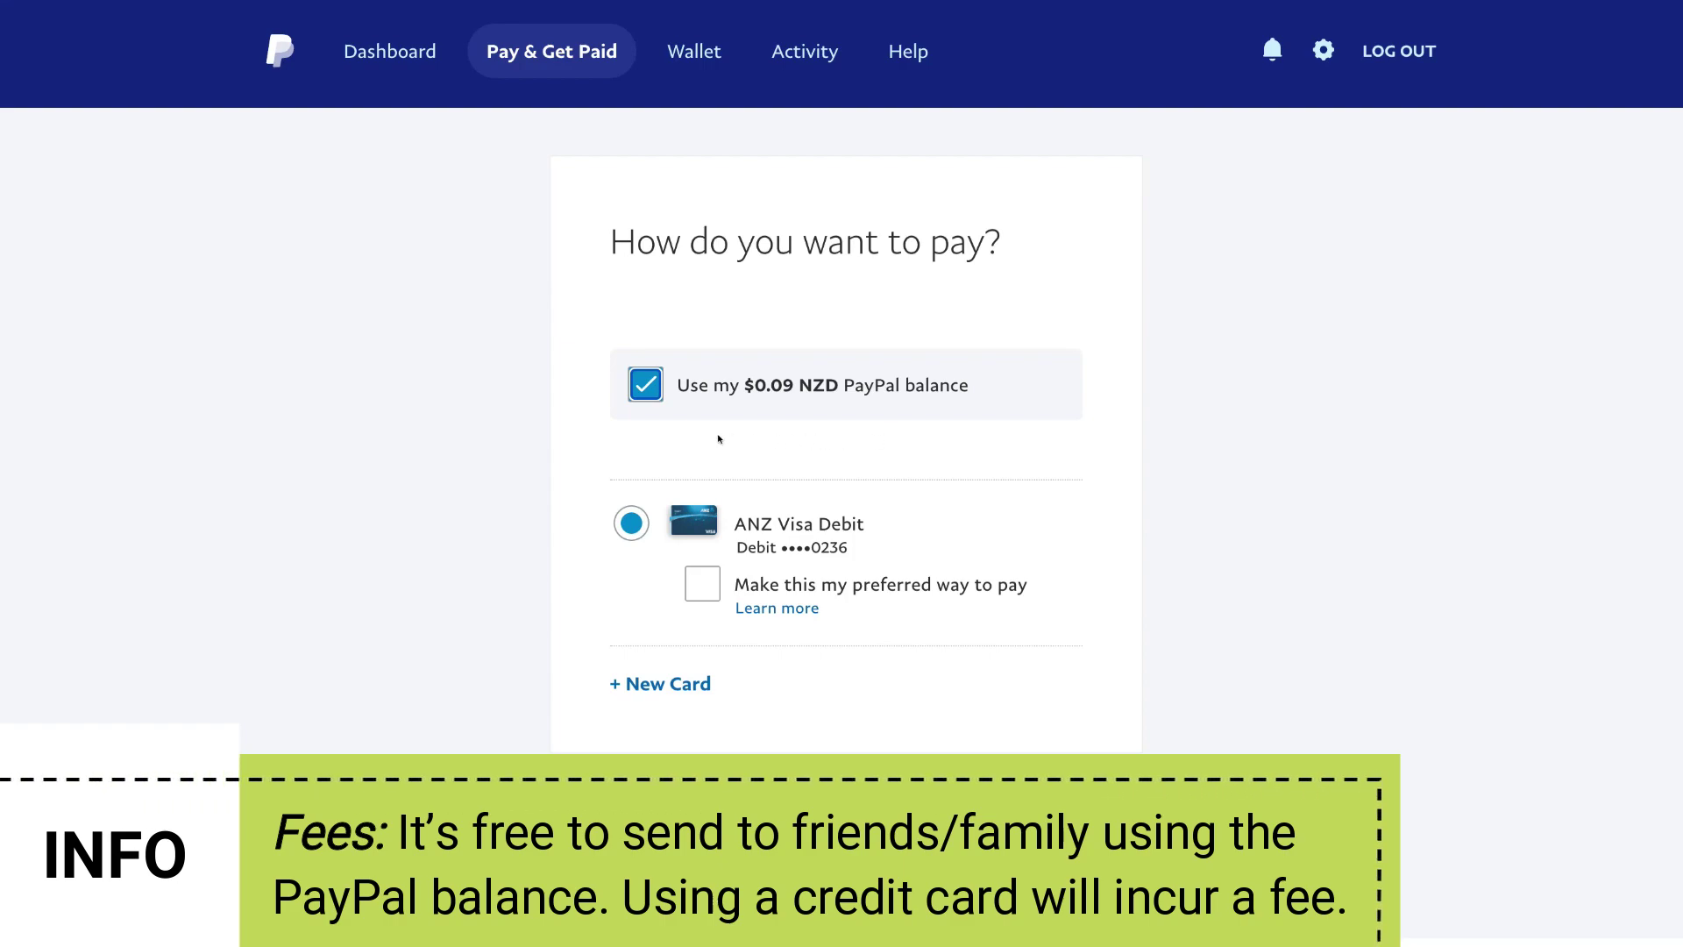
Turn off the PayPal balance so the $5.00 is charged only to the ANZ Visa Debit card.
click(633, 386)
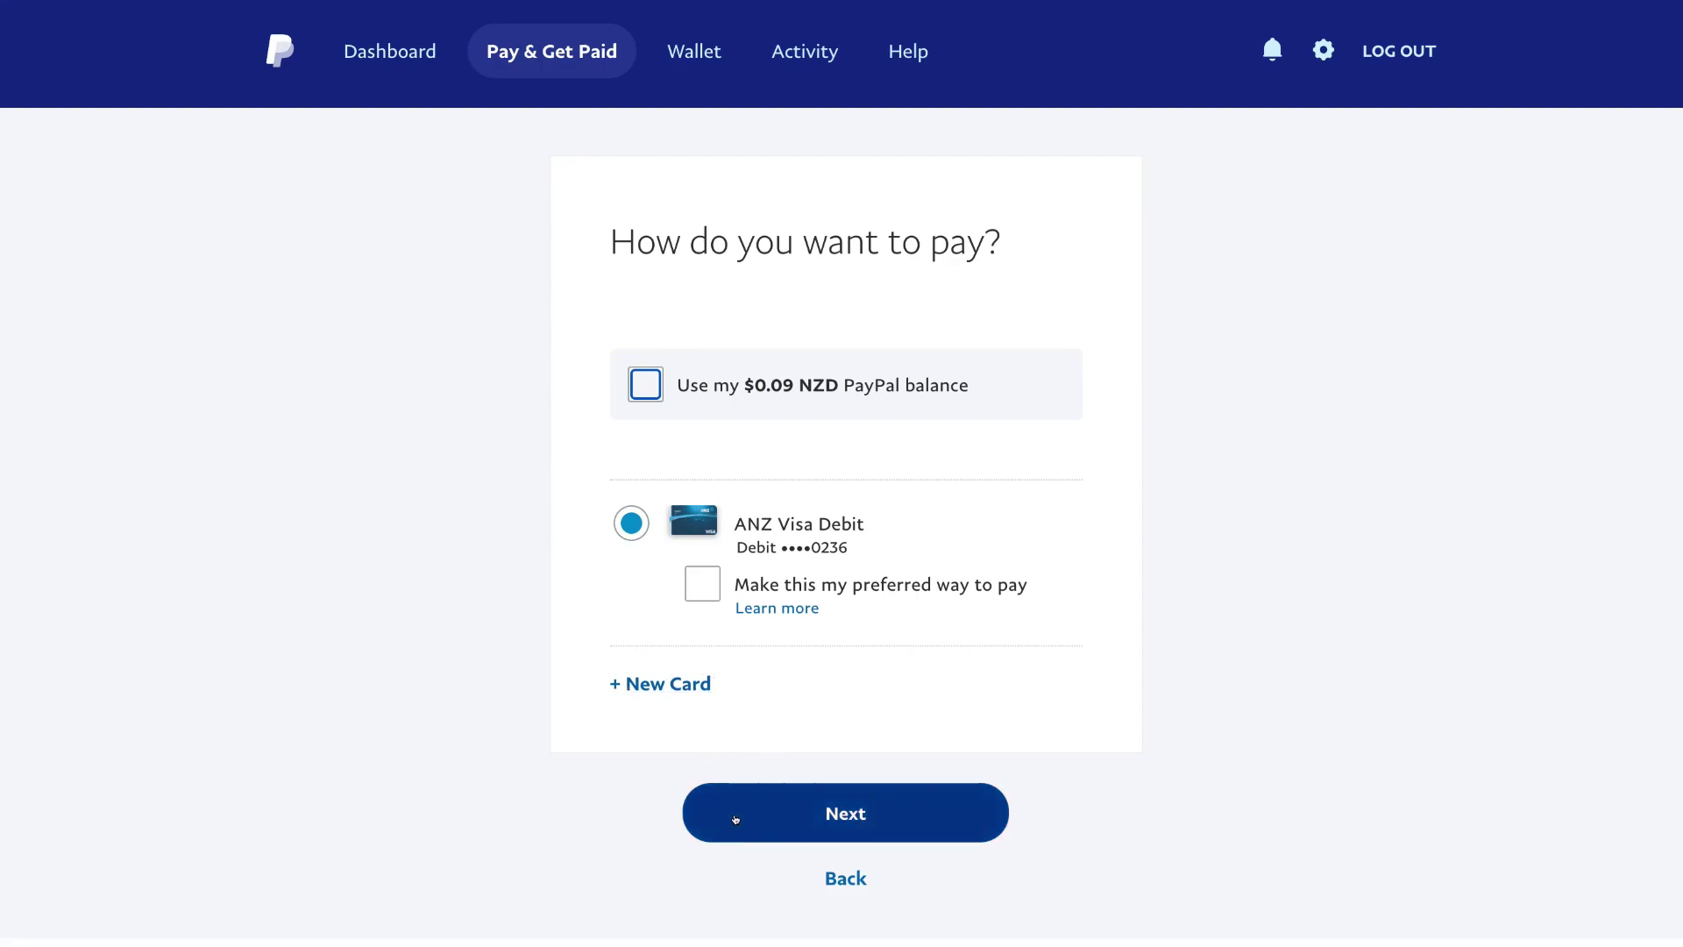
click(891, 818)
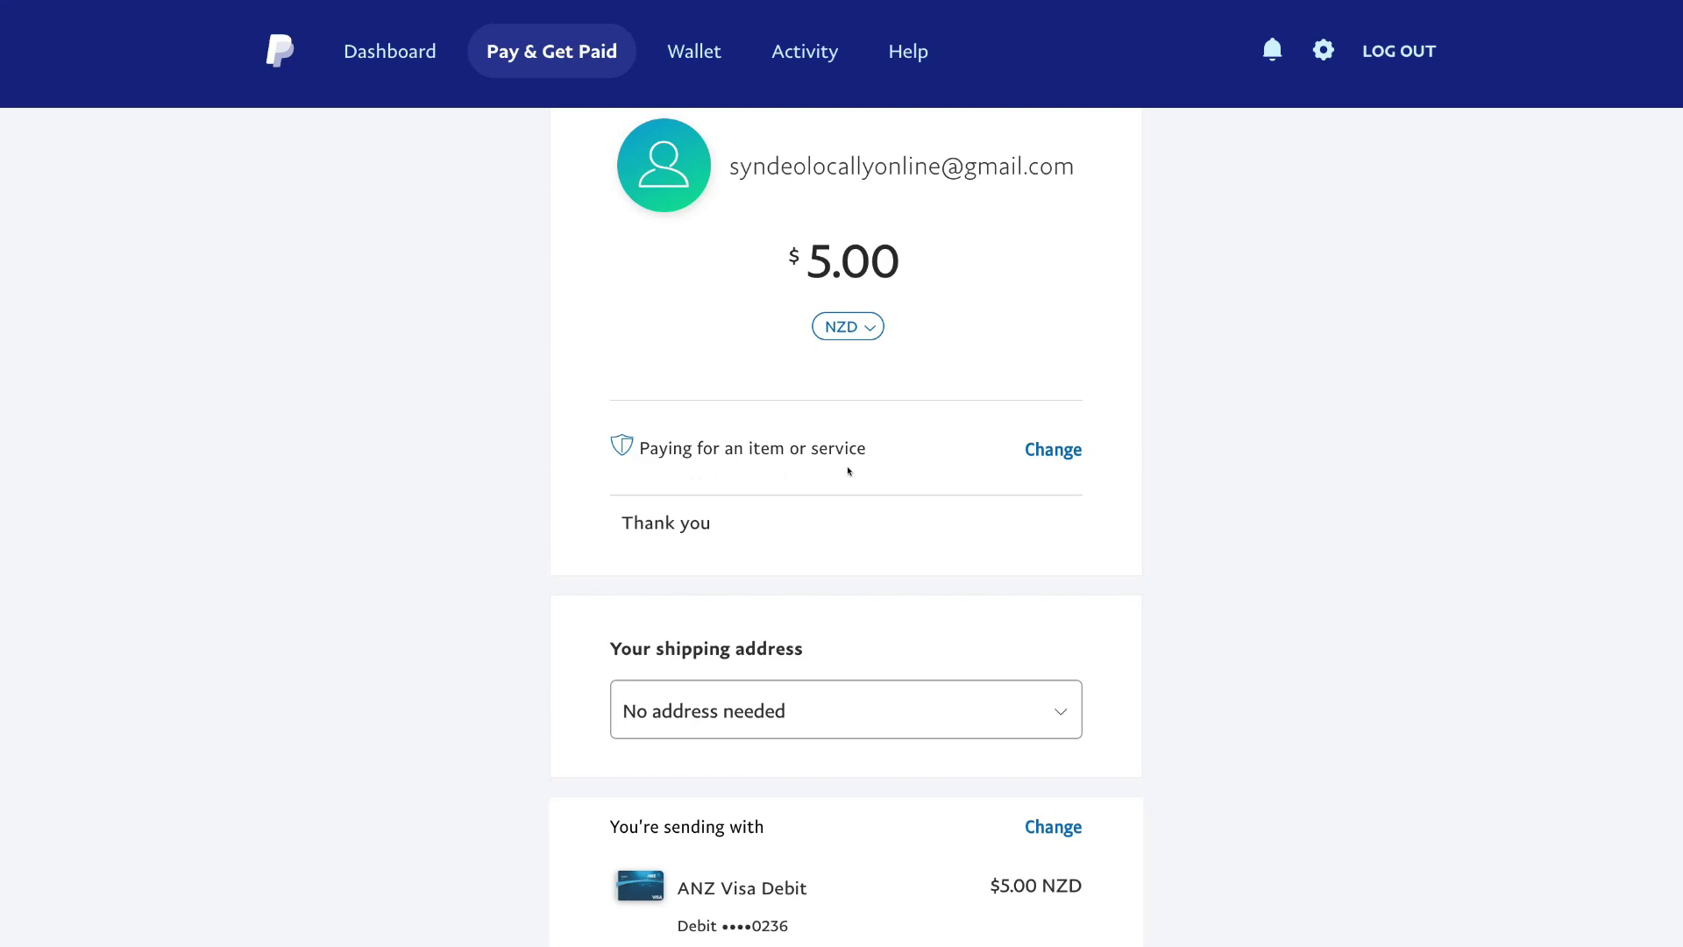
Switch the purpose to Sending to a friend, then back to Paying for an item or service, and send.
click(1048, 450)
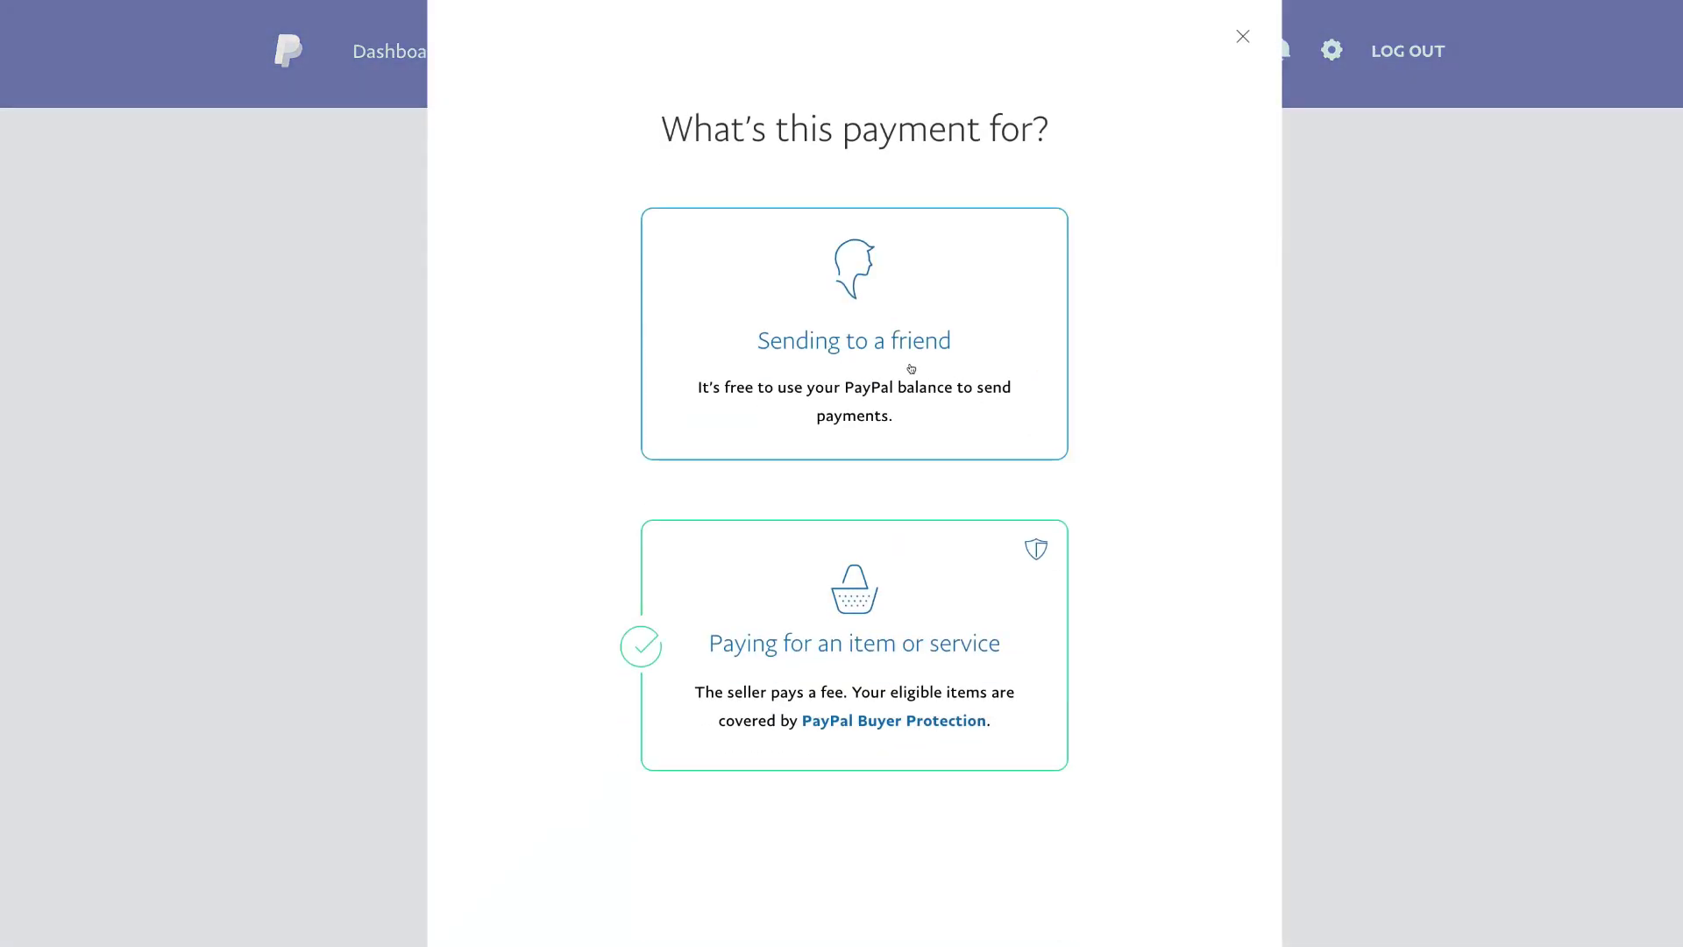
click(939, 359)
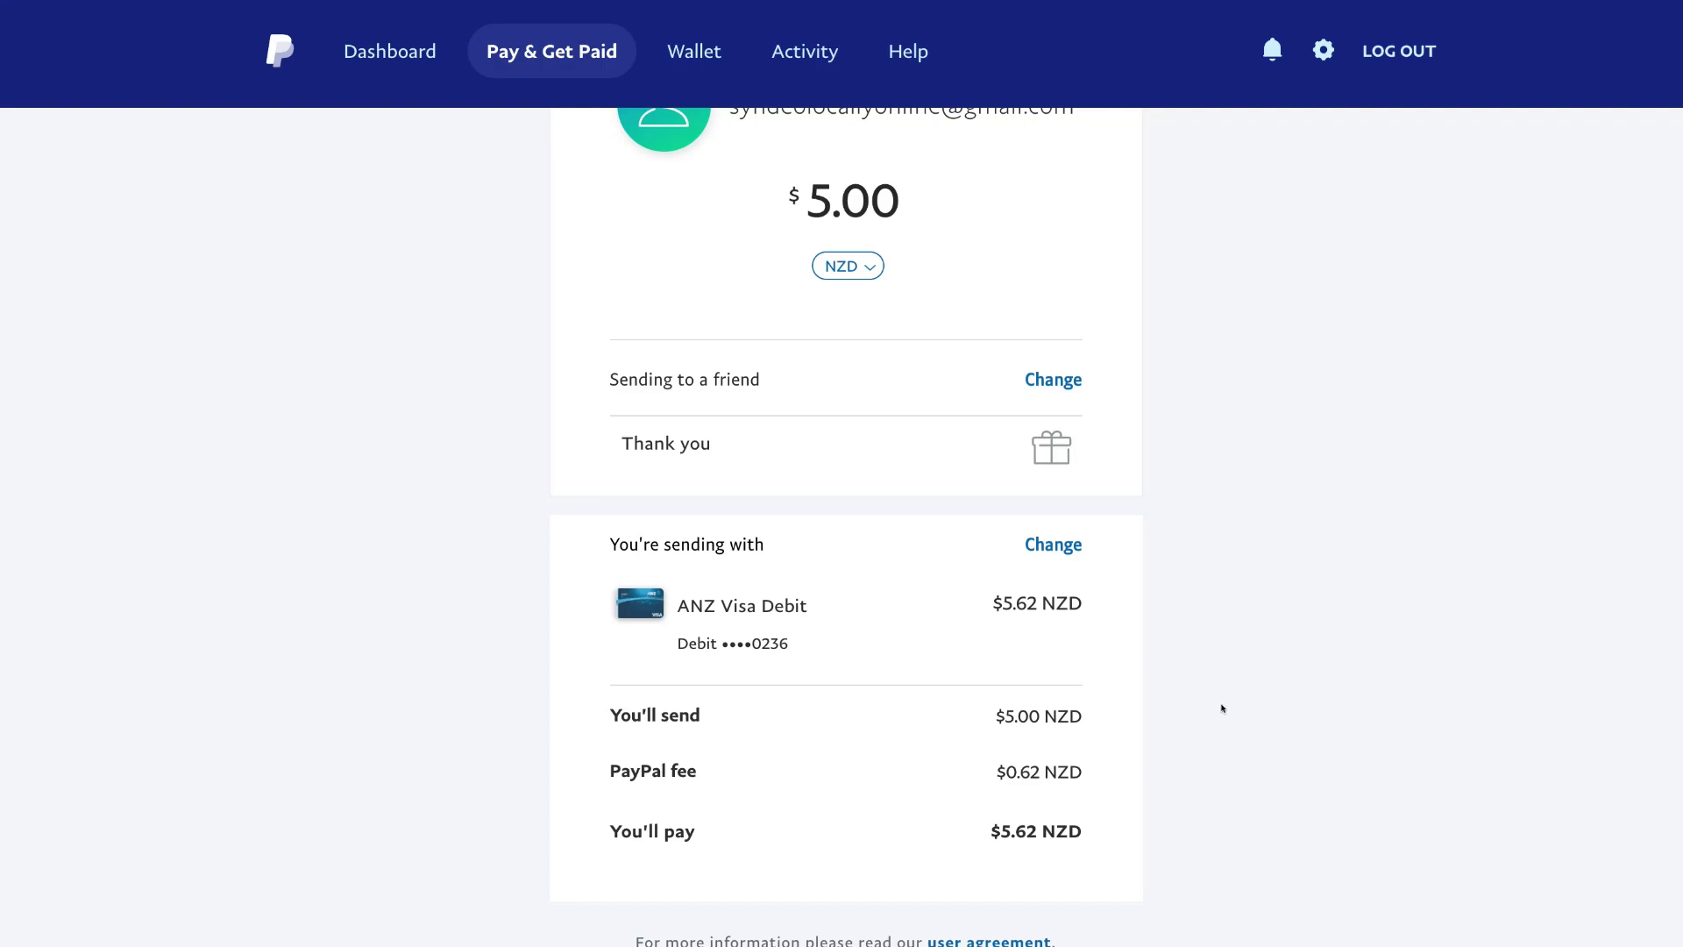
click(1049, 379)
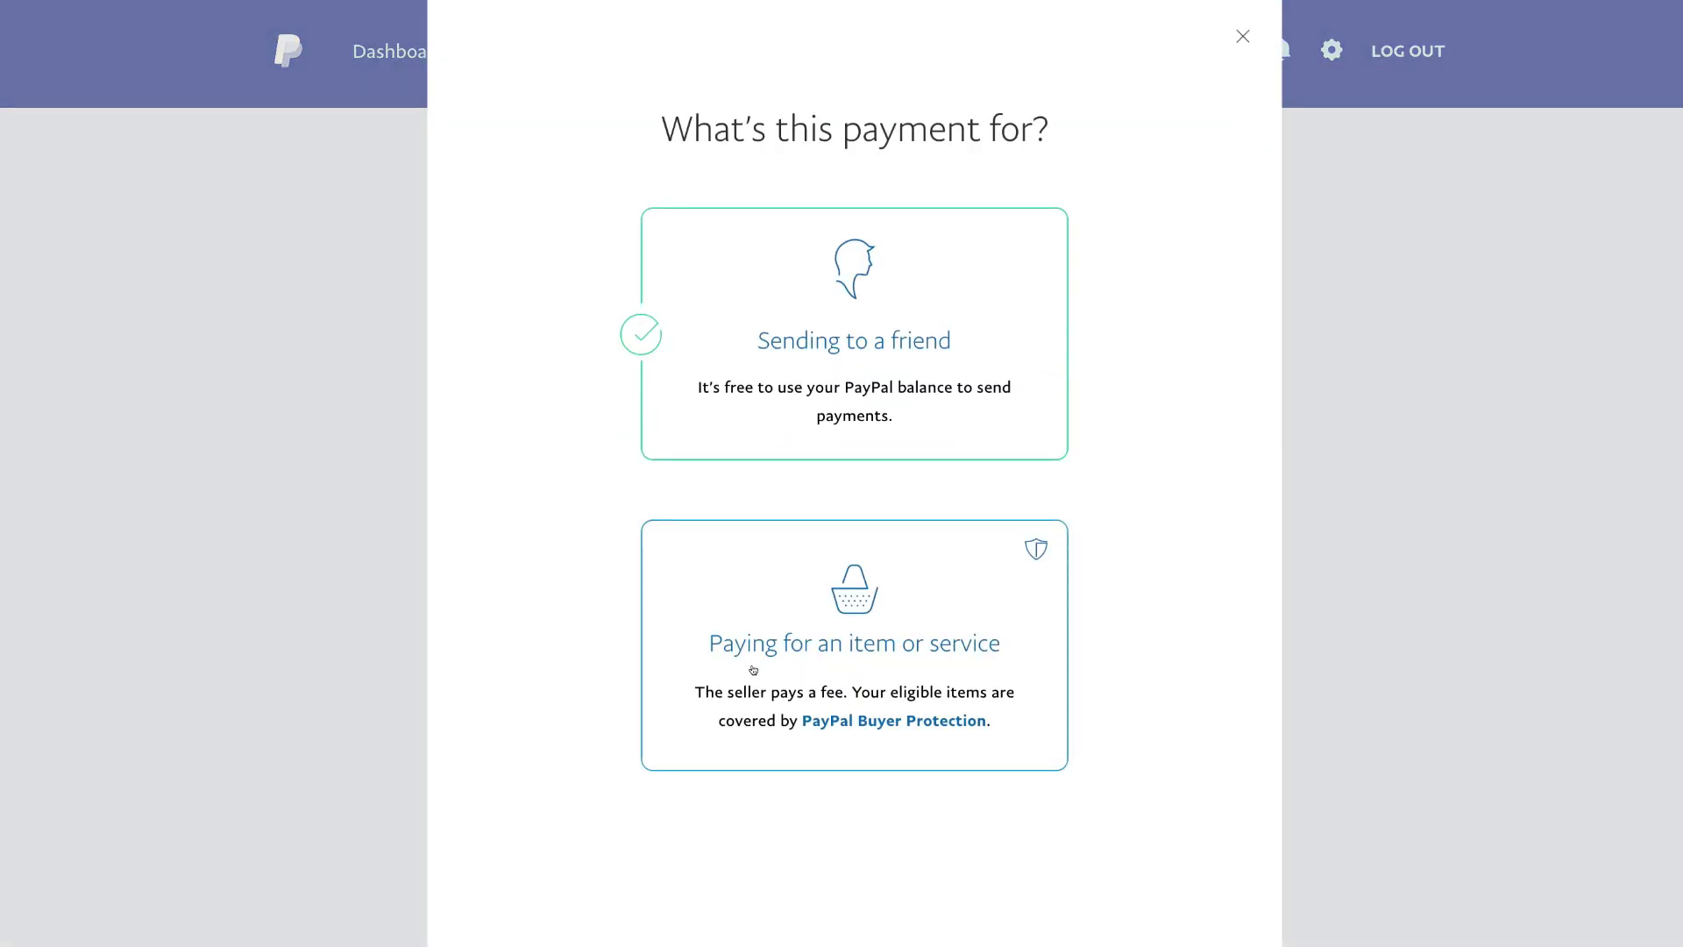
click(909, 642)
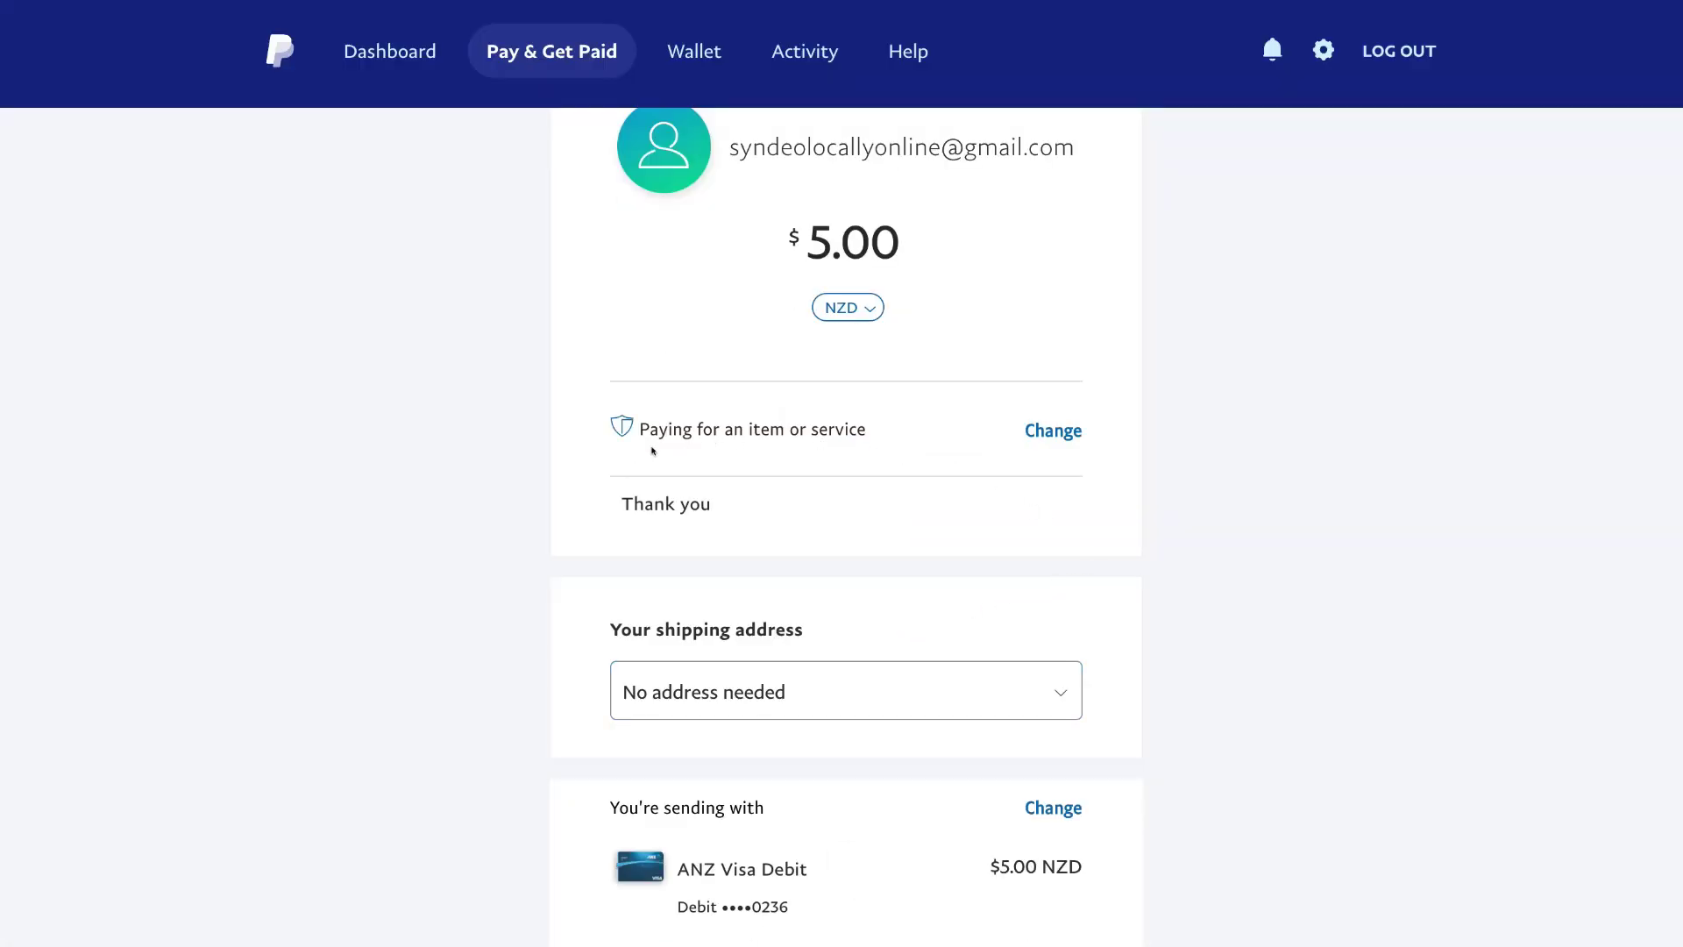
scroll(1144, 454, down, 1)
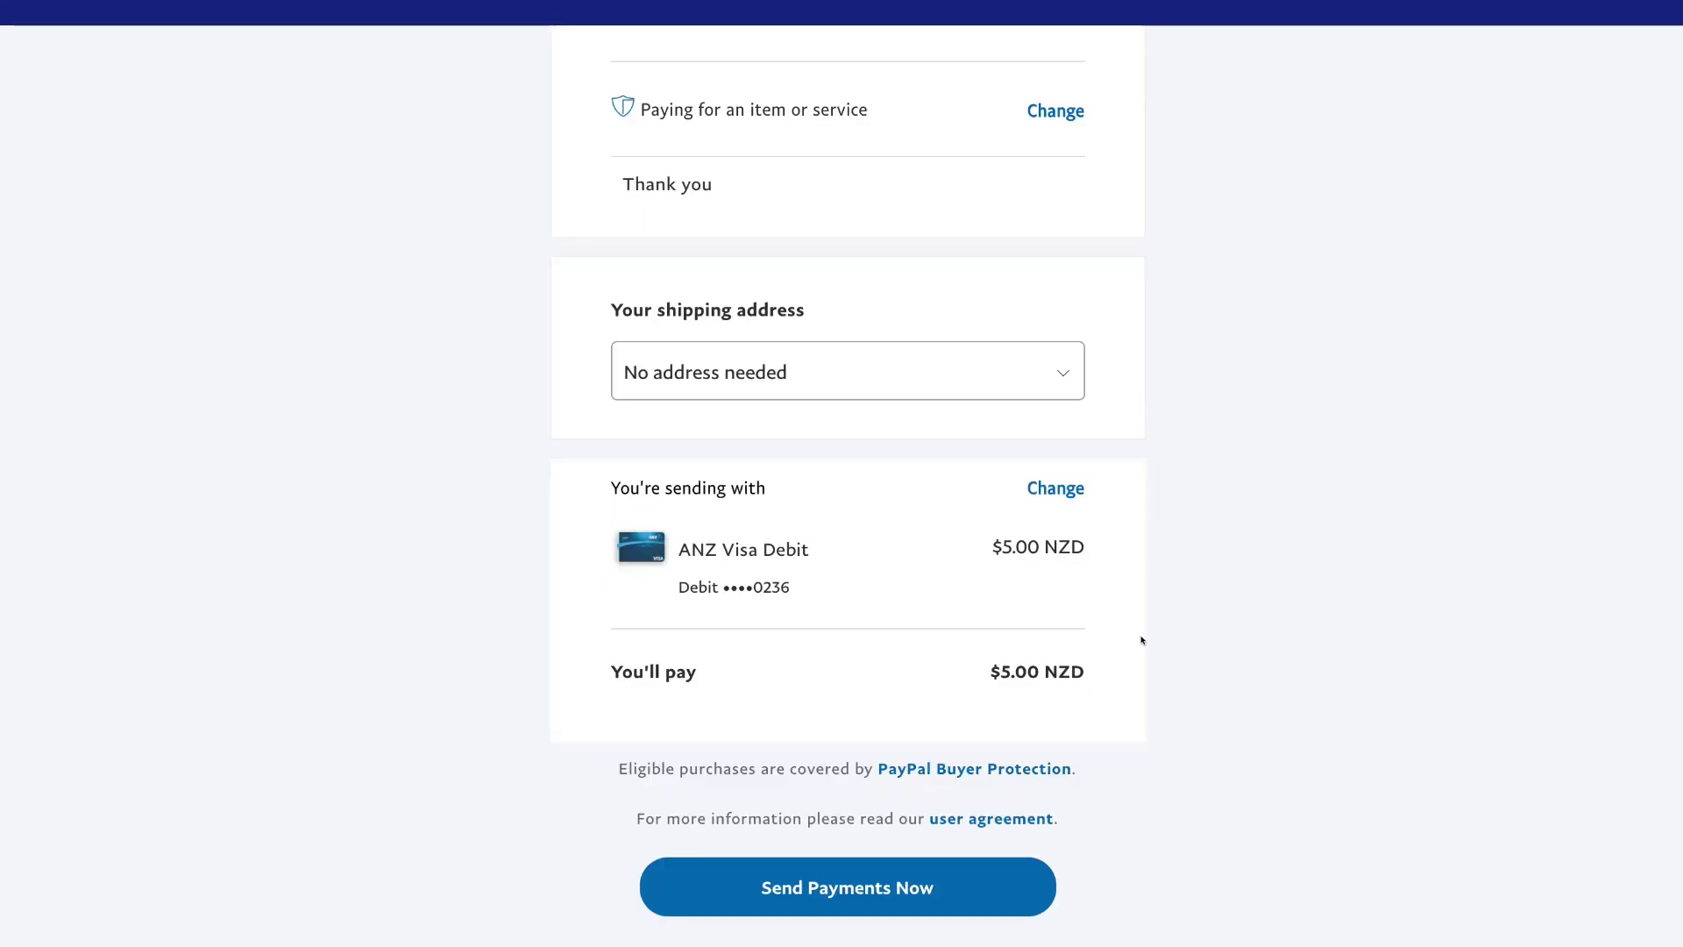
click(969, 877)
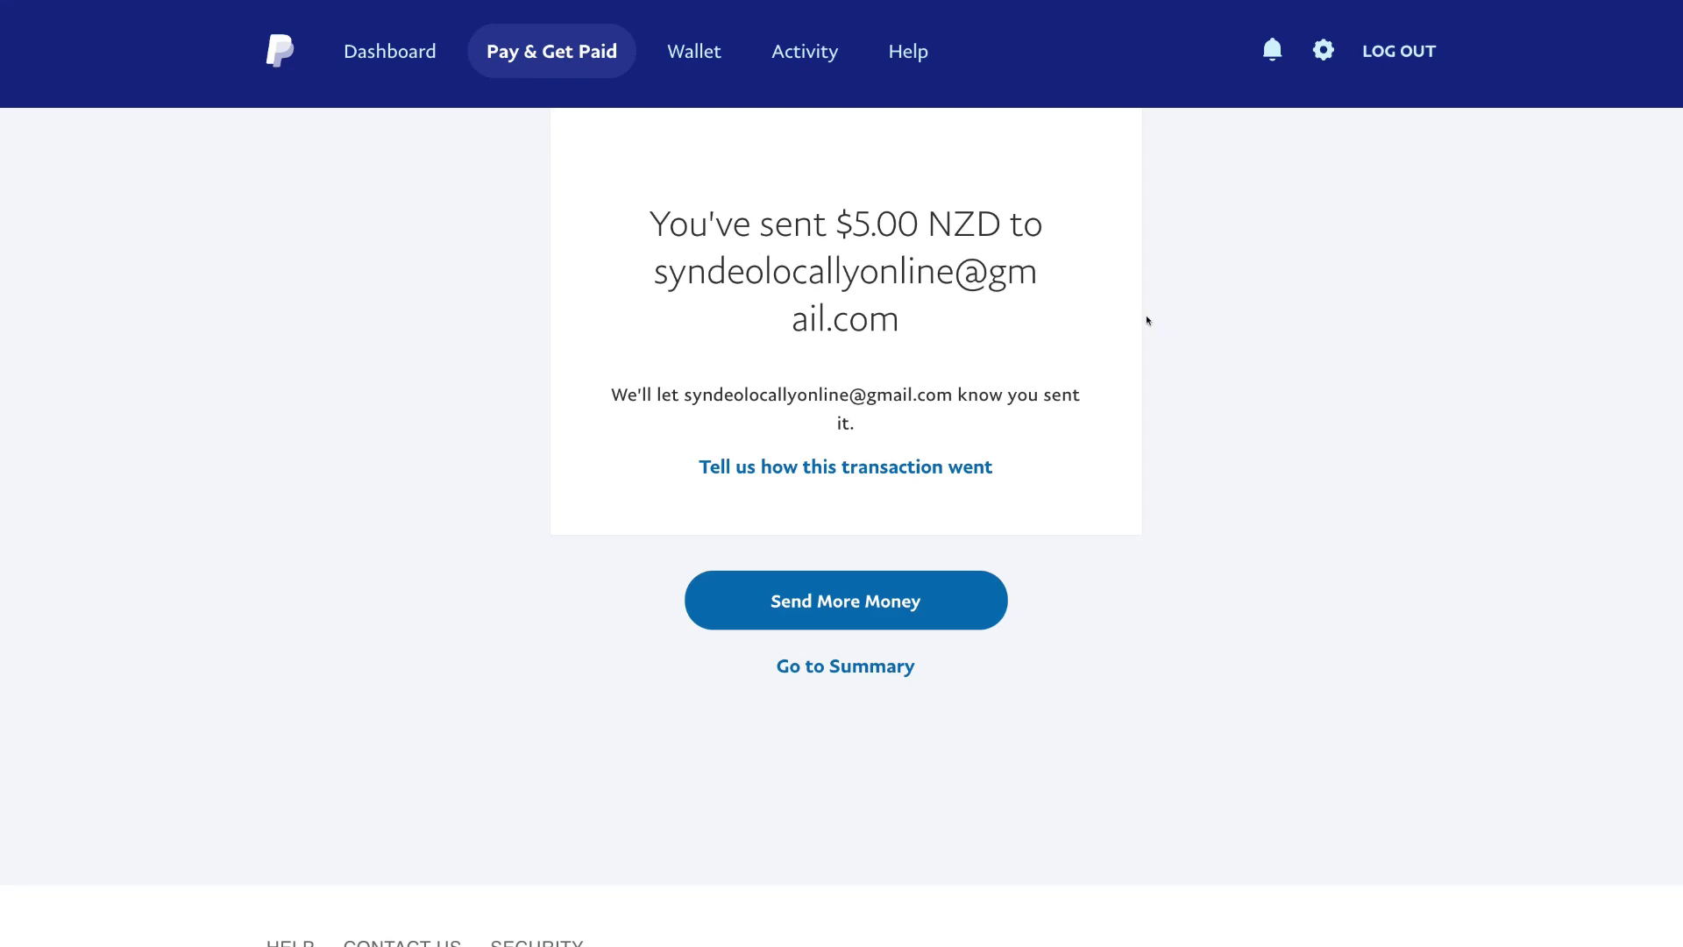
Look through the Wallet and Activity pages, then return to the Dashboard.
click(692, 52)
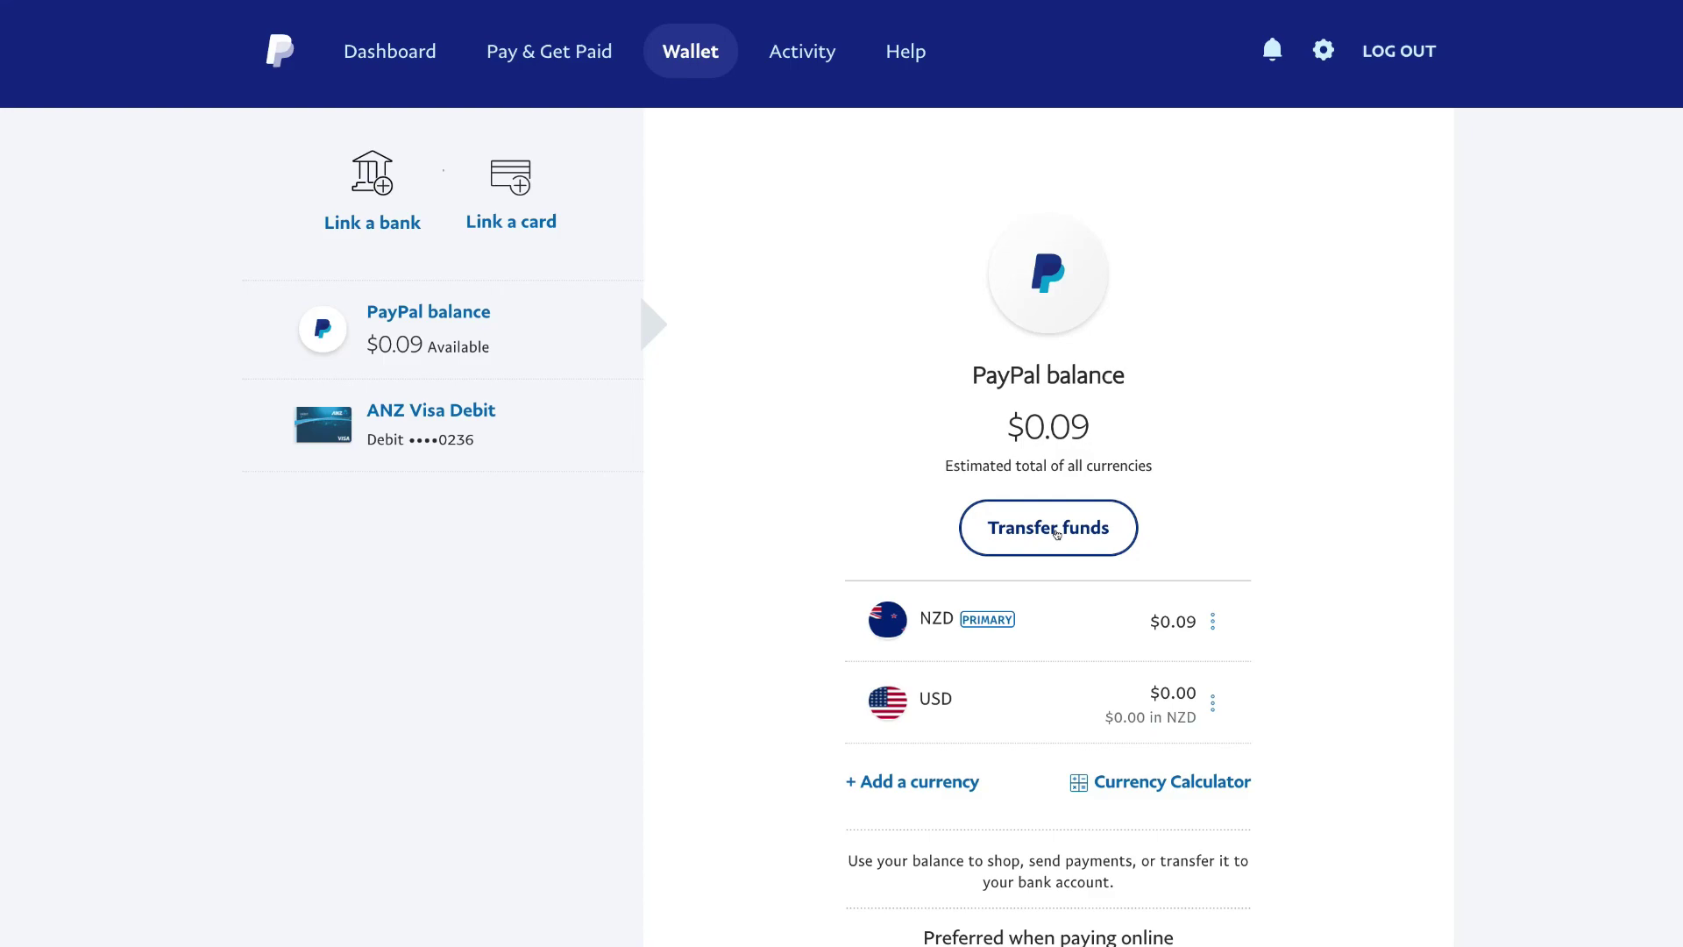
click(795, 54)
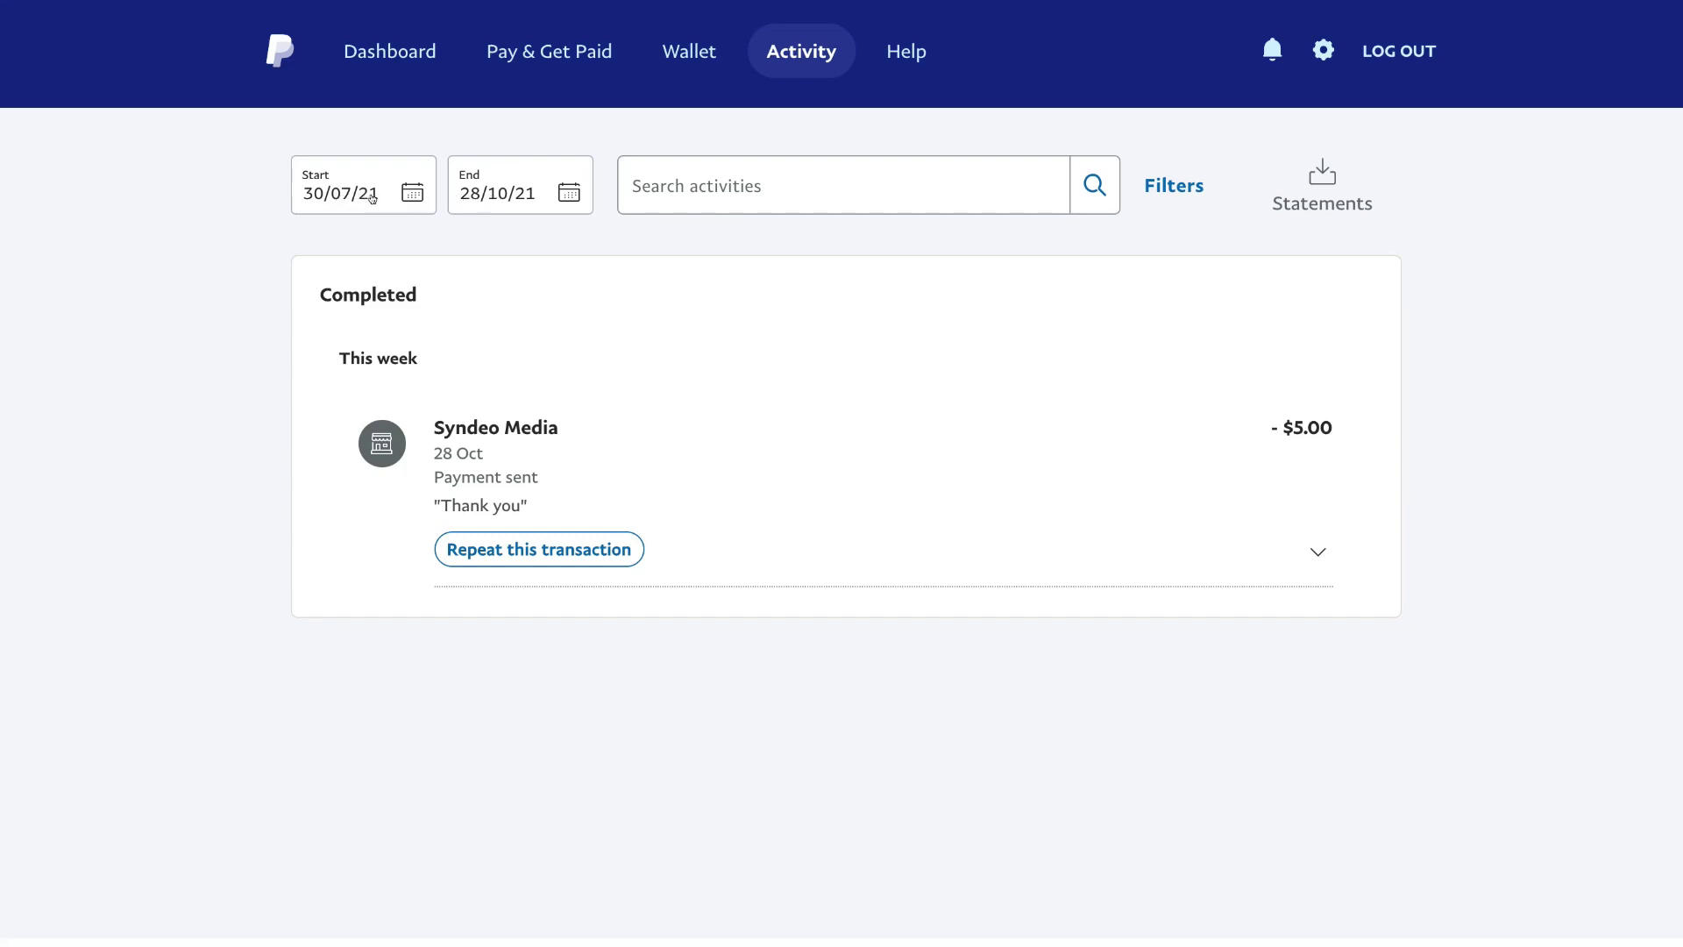
click(416, 53)
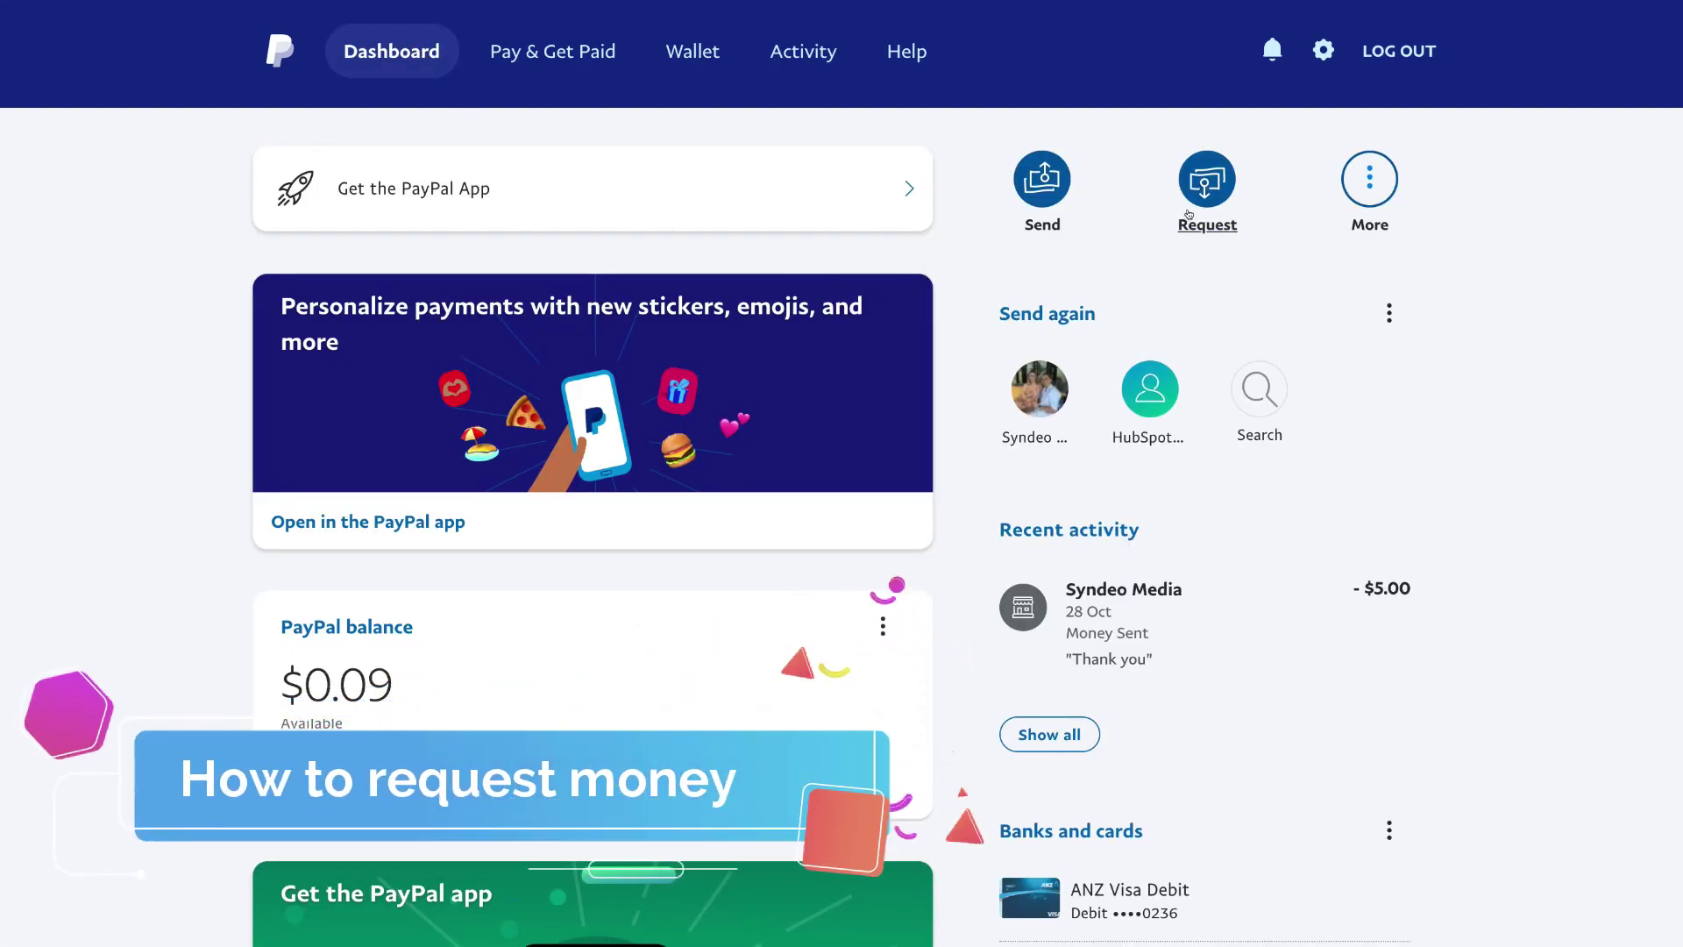
Request 5 NZD from the contact's e-mail address through Get Paid.
click(1191, 214)
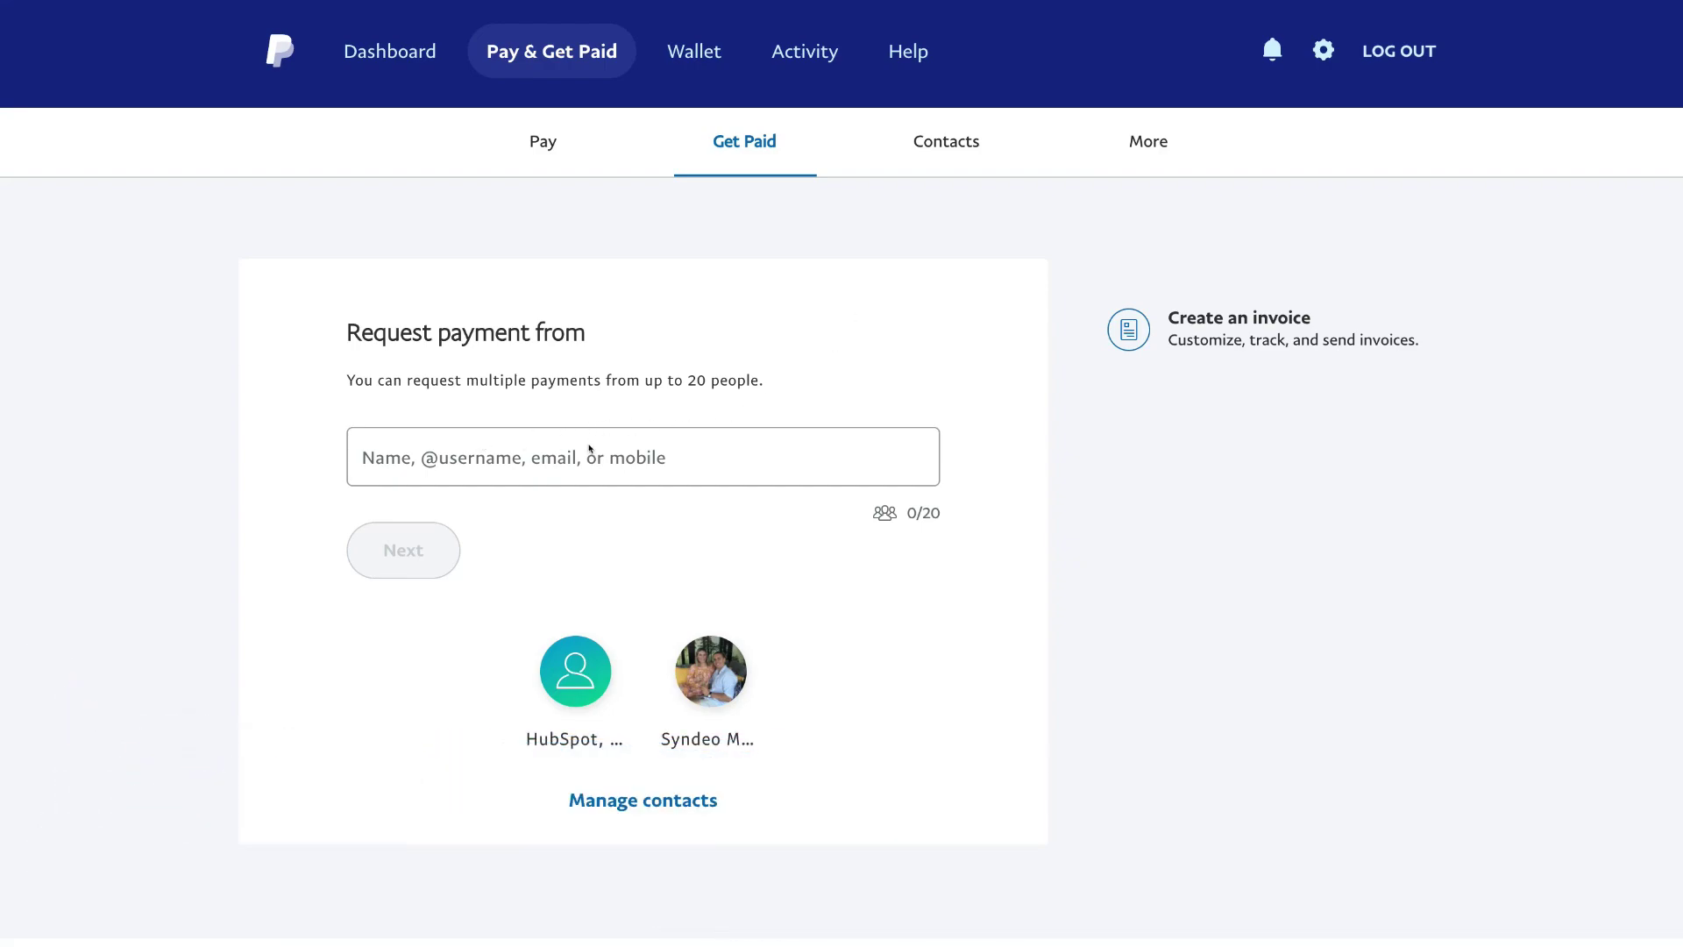
click(416, 460)
key(ctrl+v)
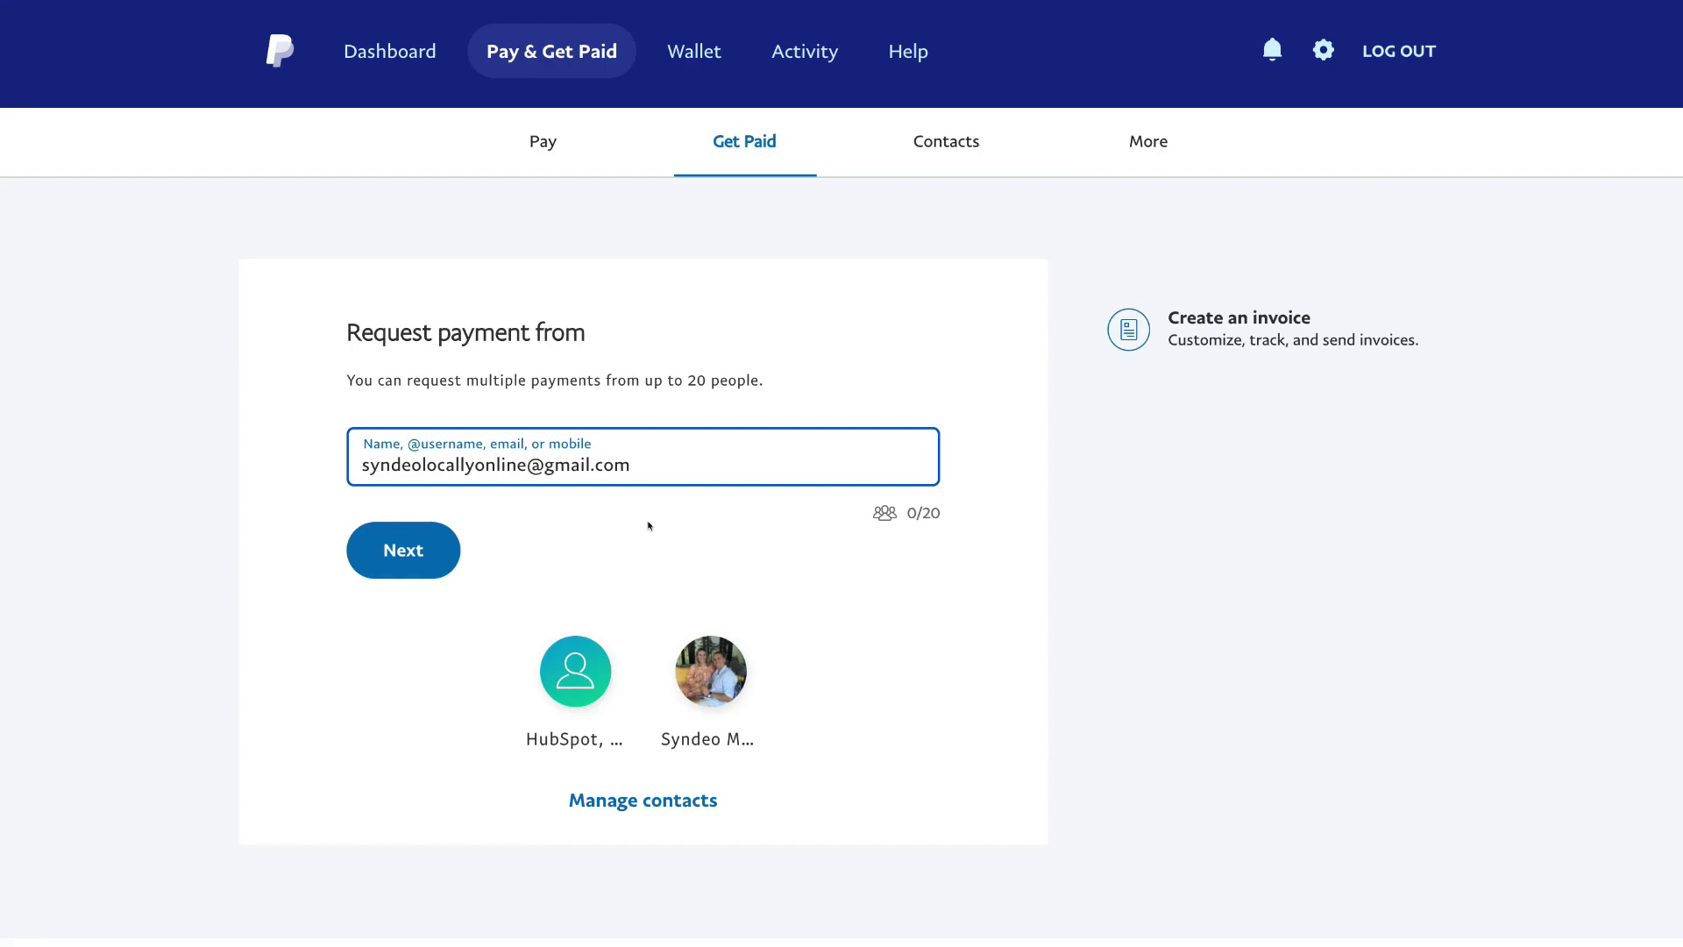
click(420, 562)
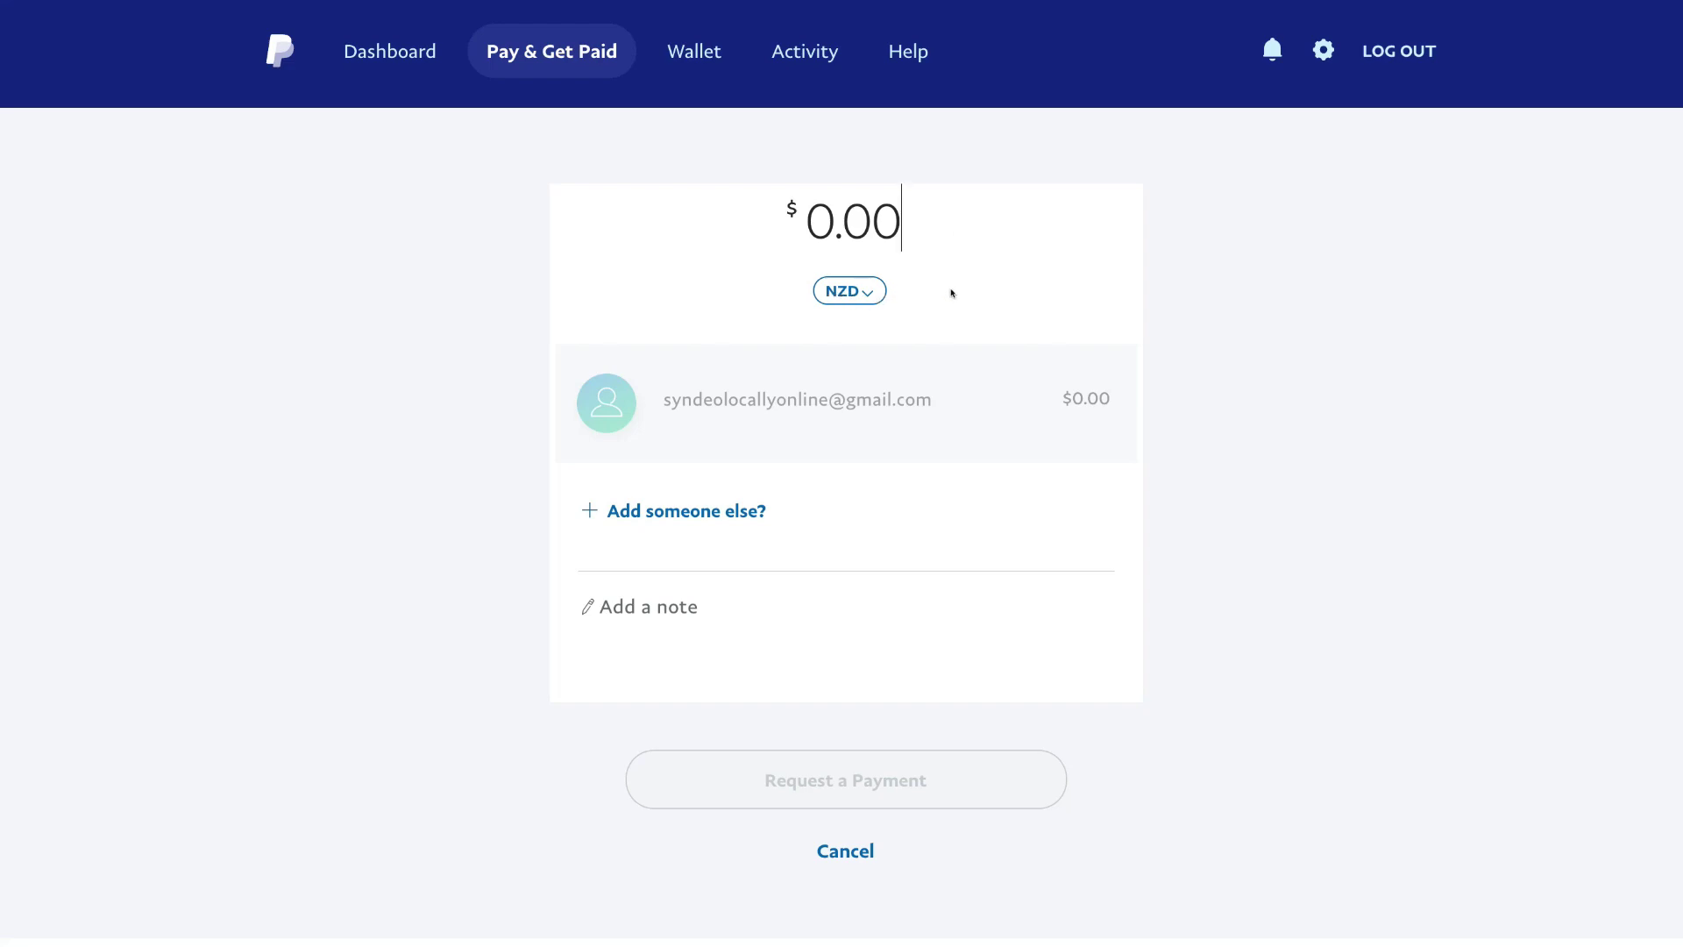
text(5)
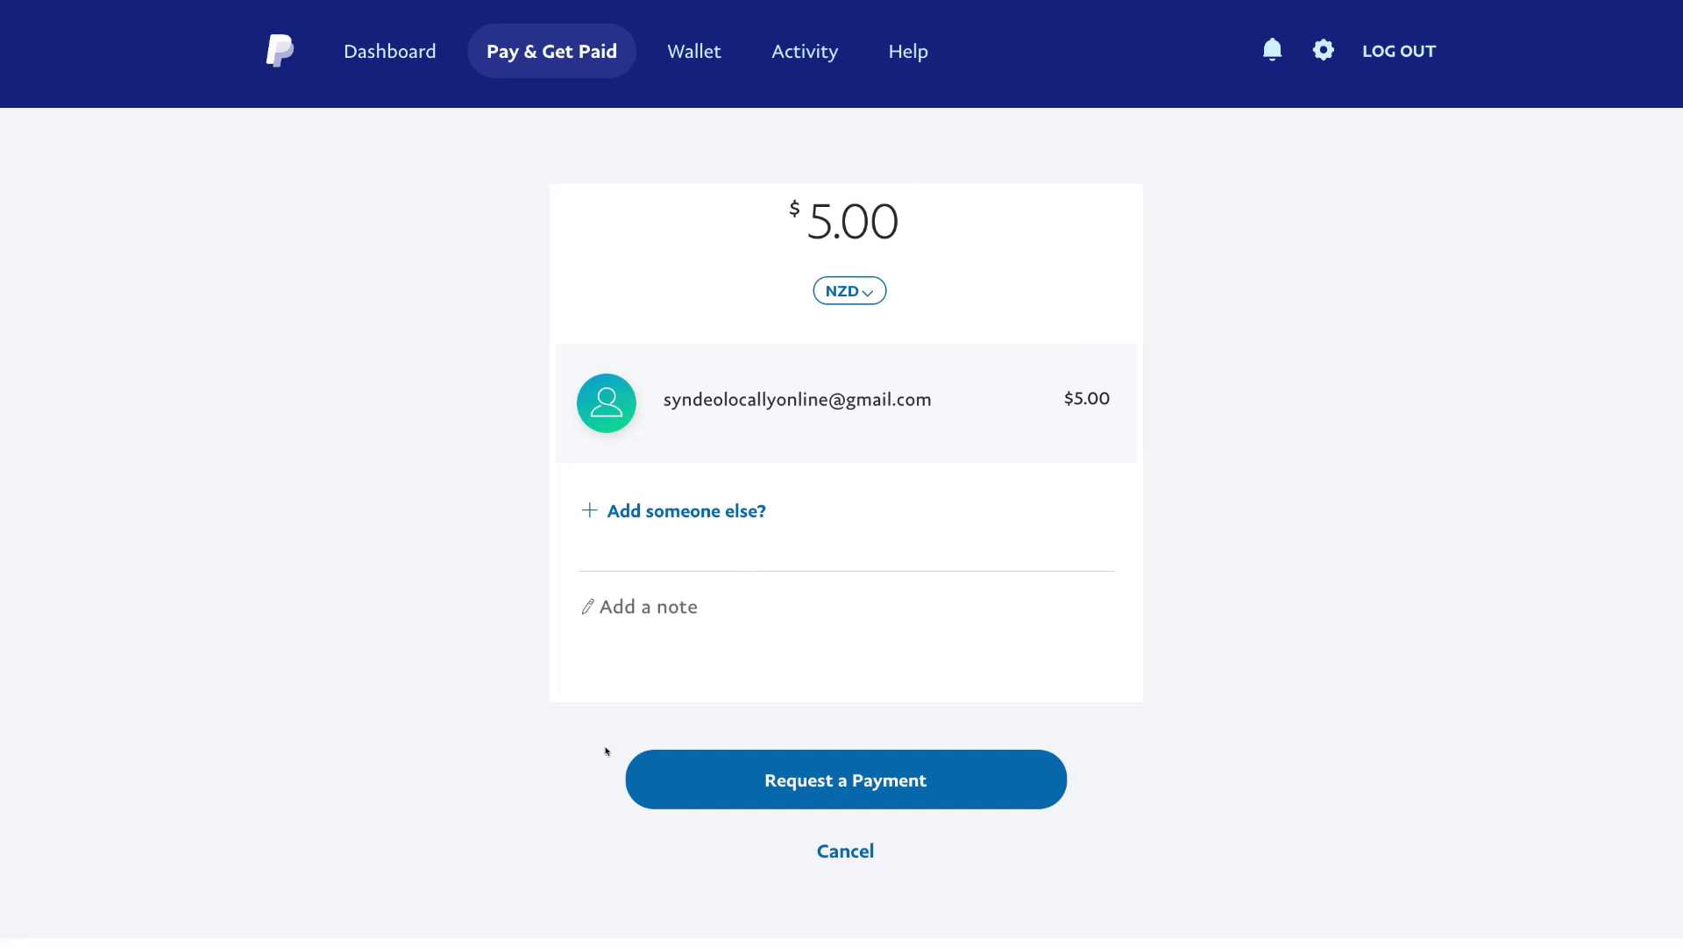
click(938, 784)
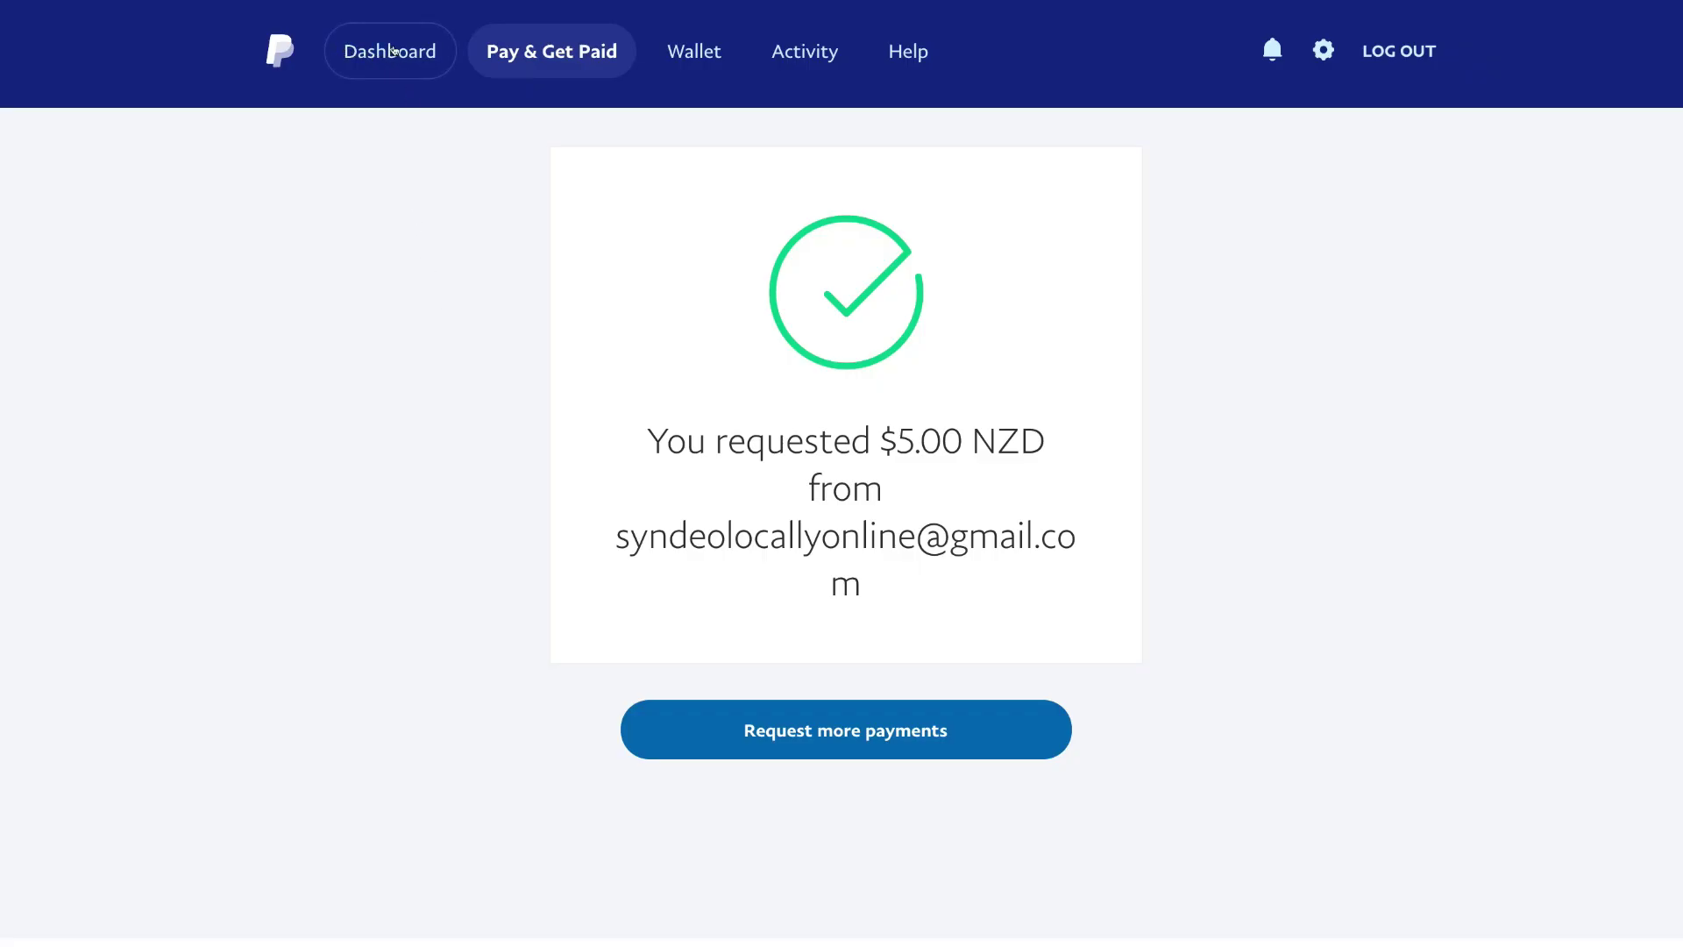
Start a new invoice from the Dashboard's More actions.
click(395, 51)
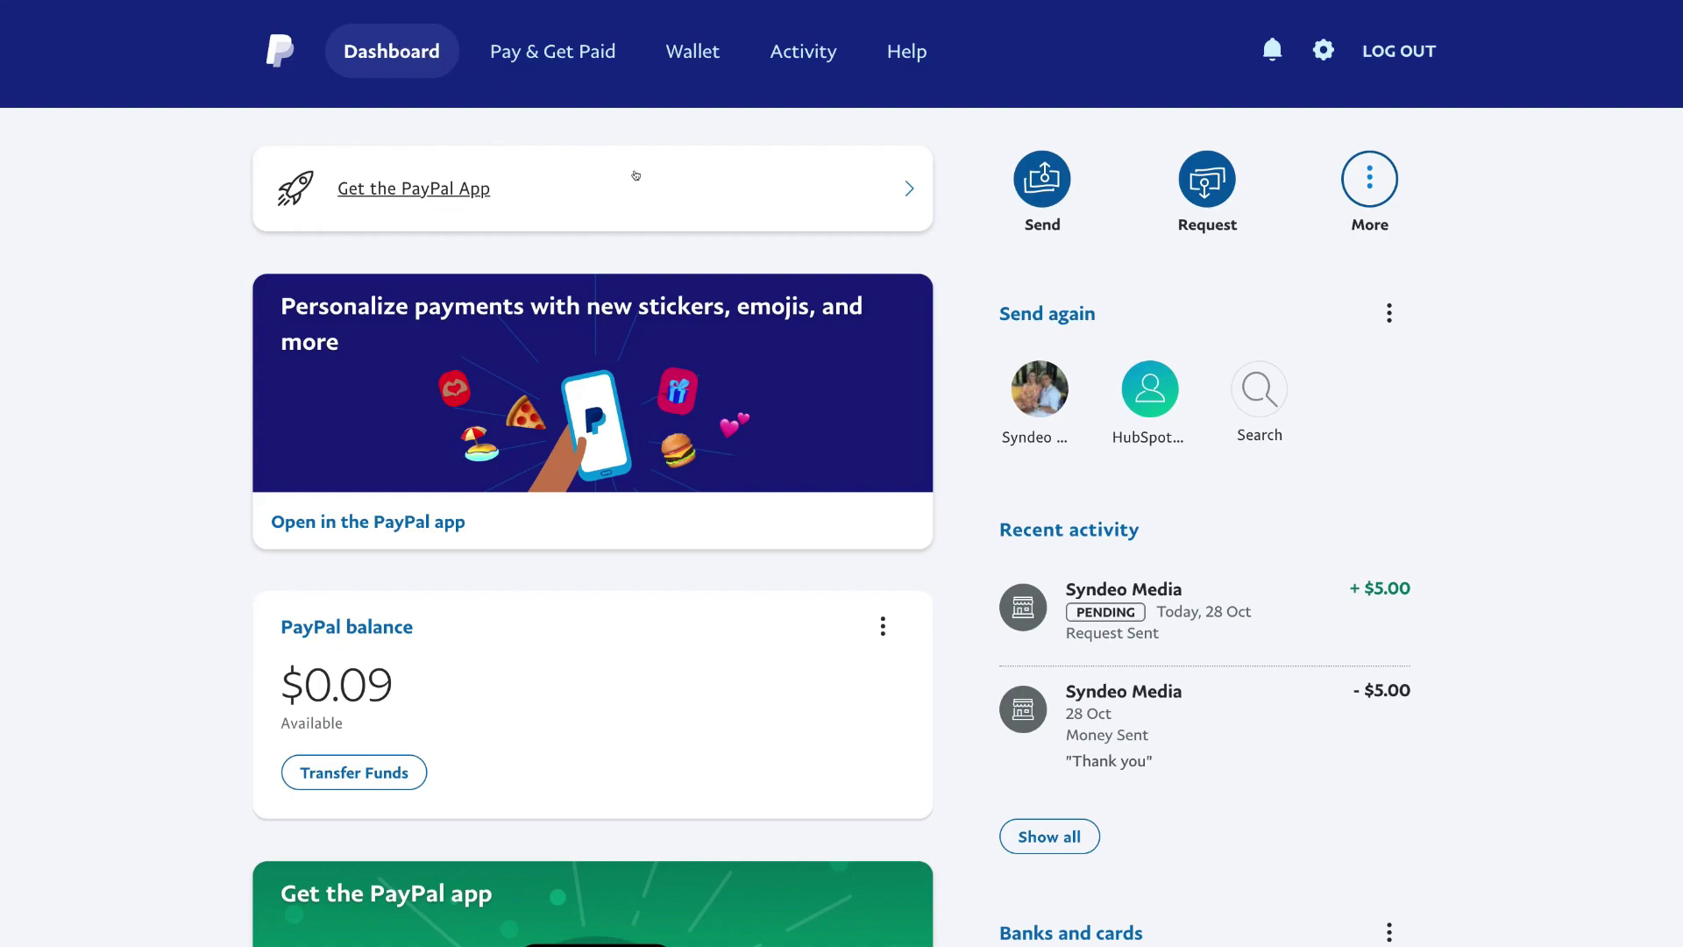
click(1363, 176)
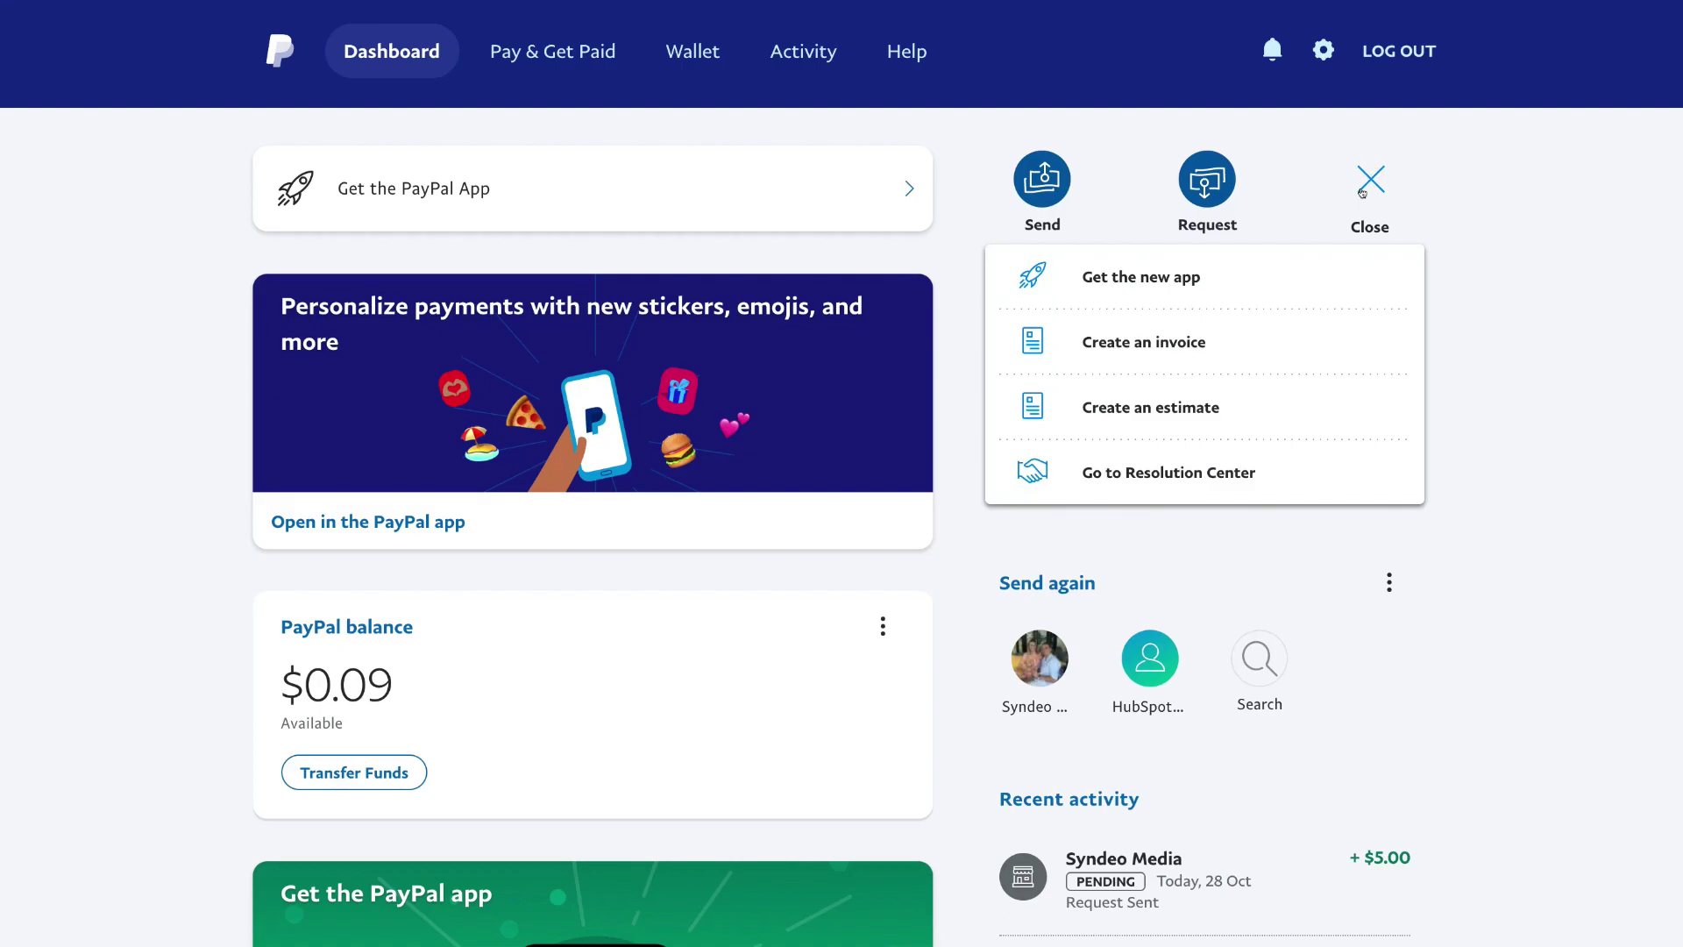
click(1184, 340)
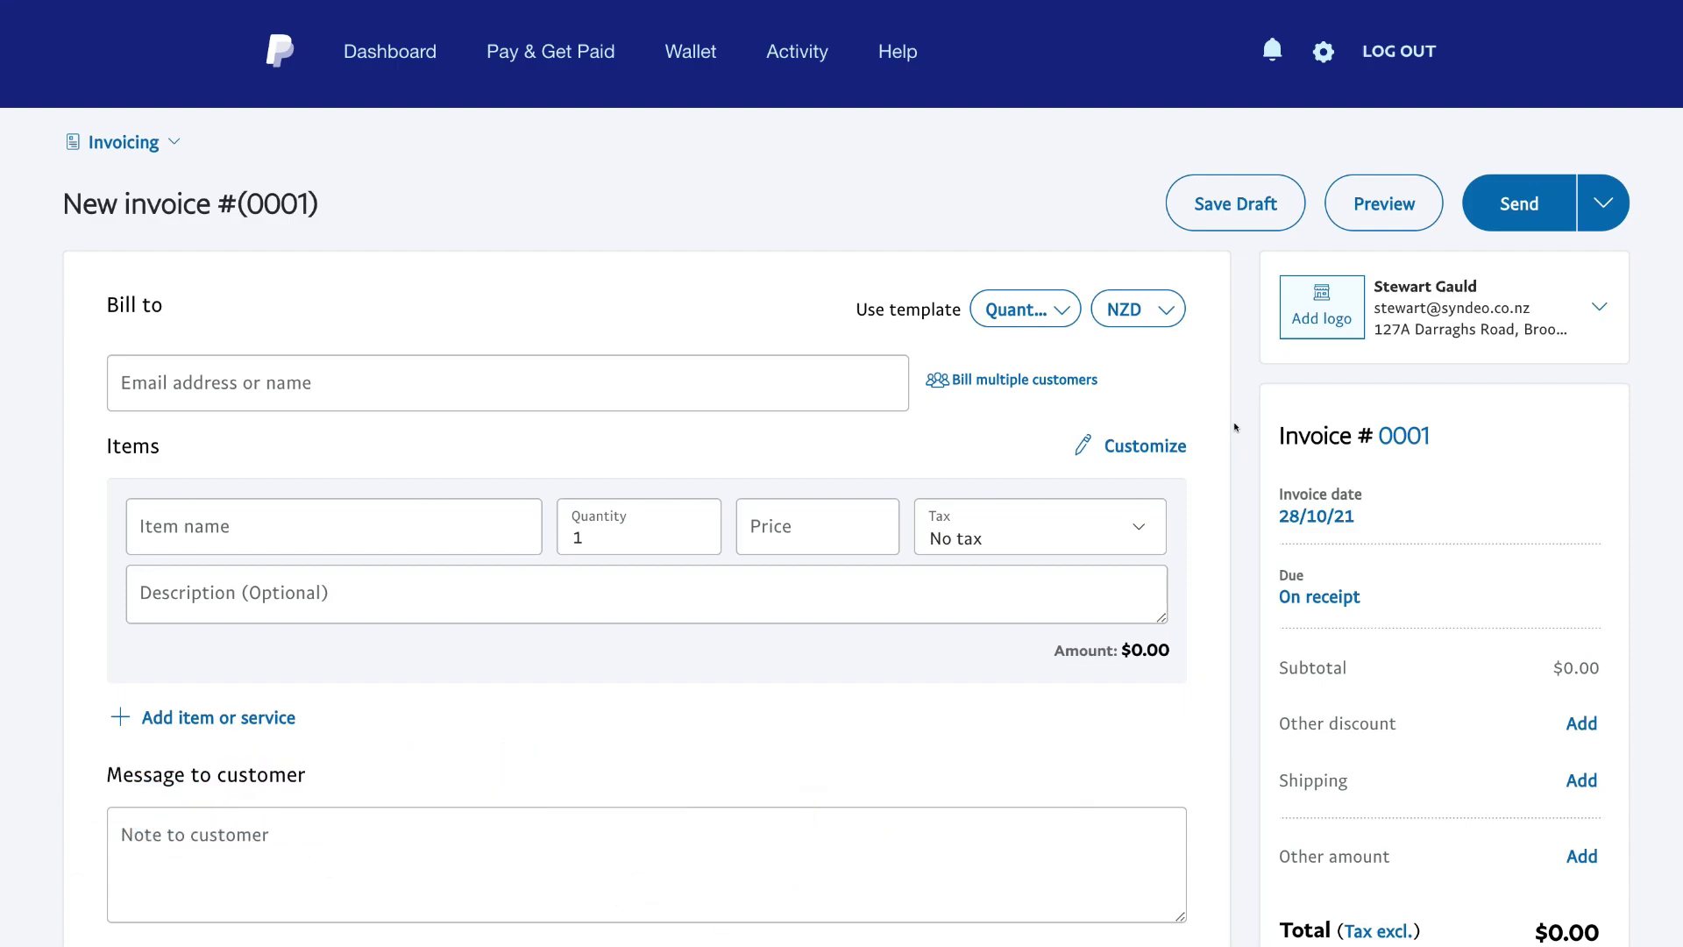
Inspect the invoice template list and Send options, then leave for the Dashboard unsaved.
scroll(1235, 427, down, 3)
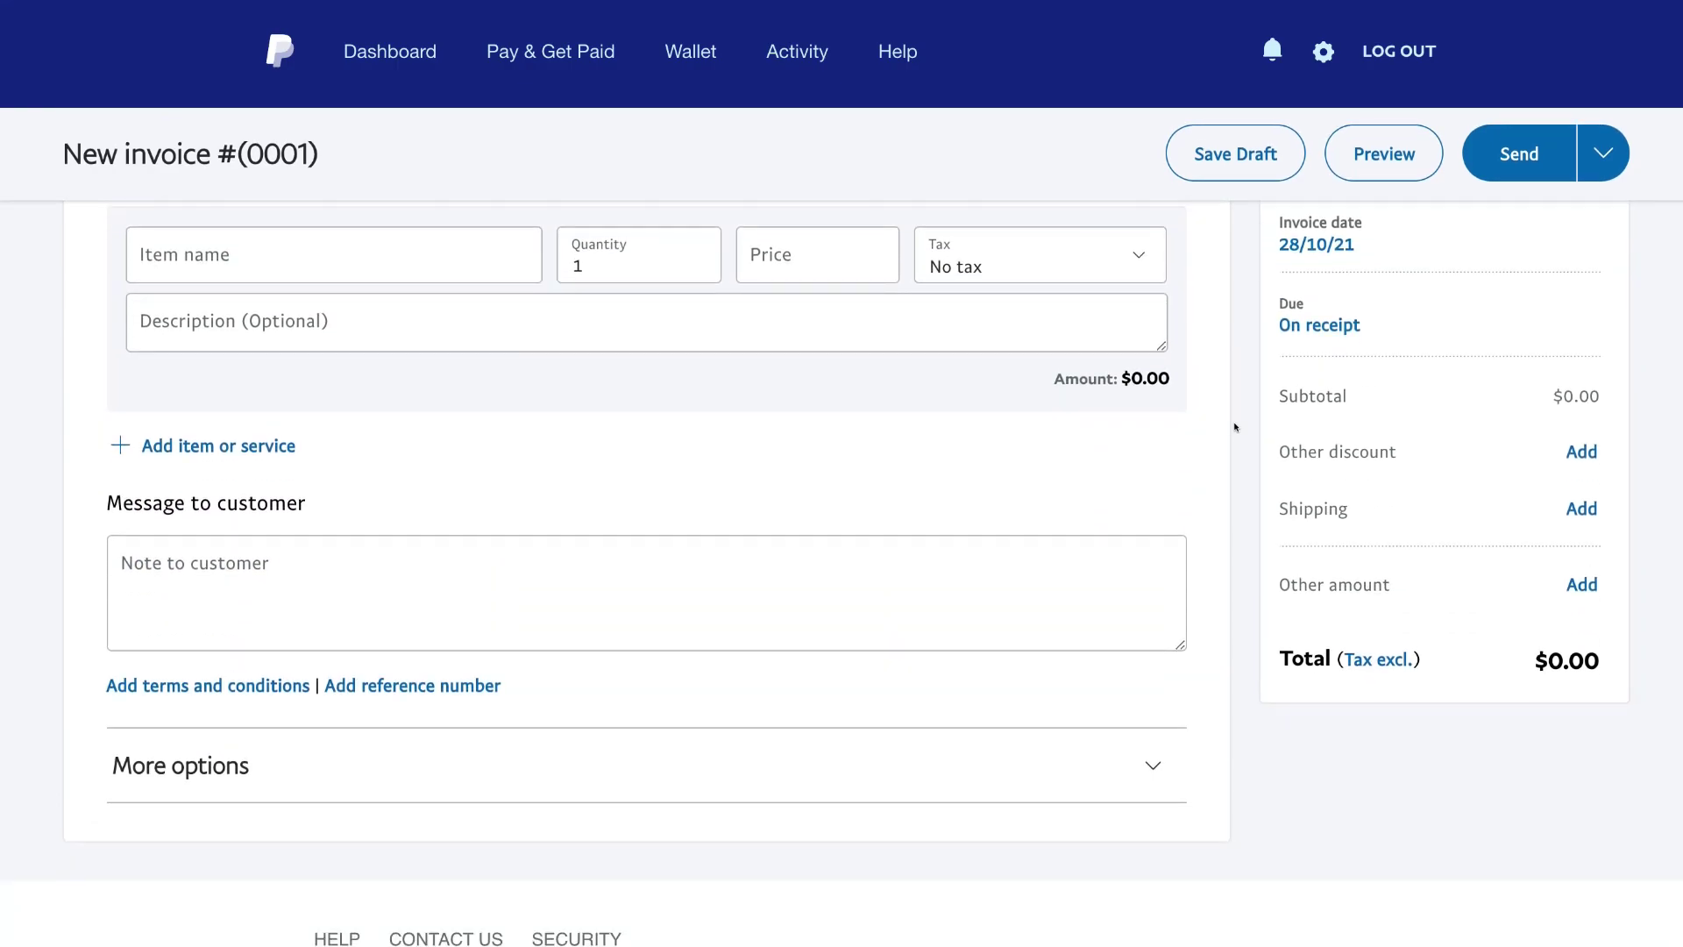
scroll(1236, 427, up, 3)
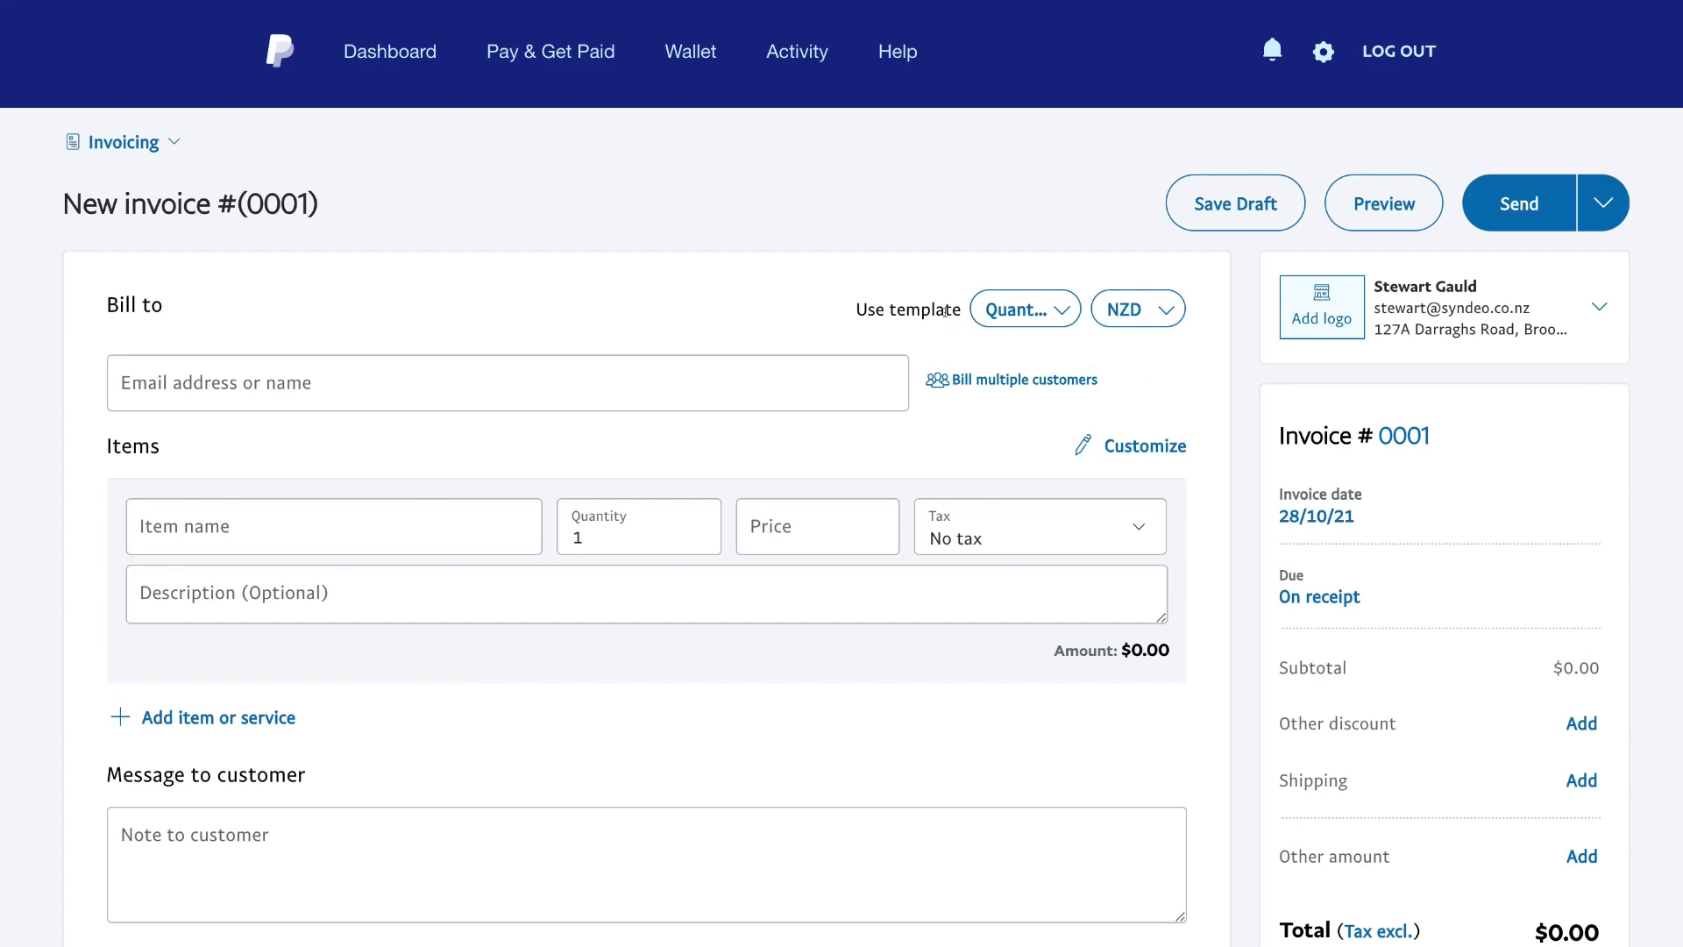
click(1033, 315)
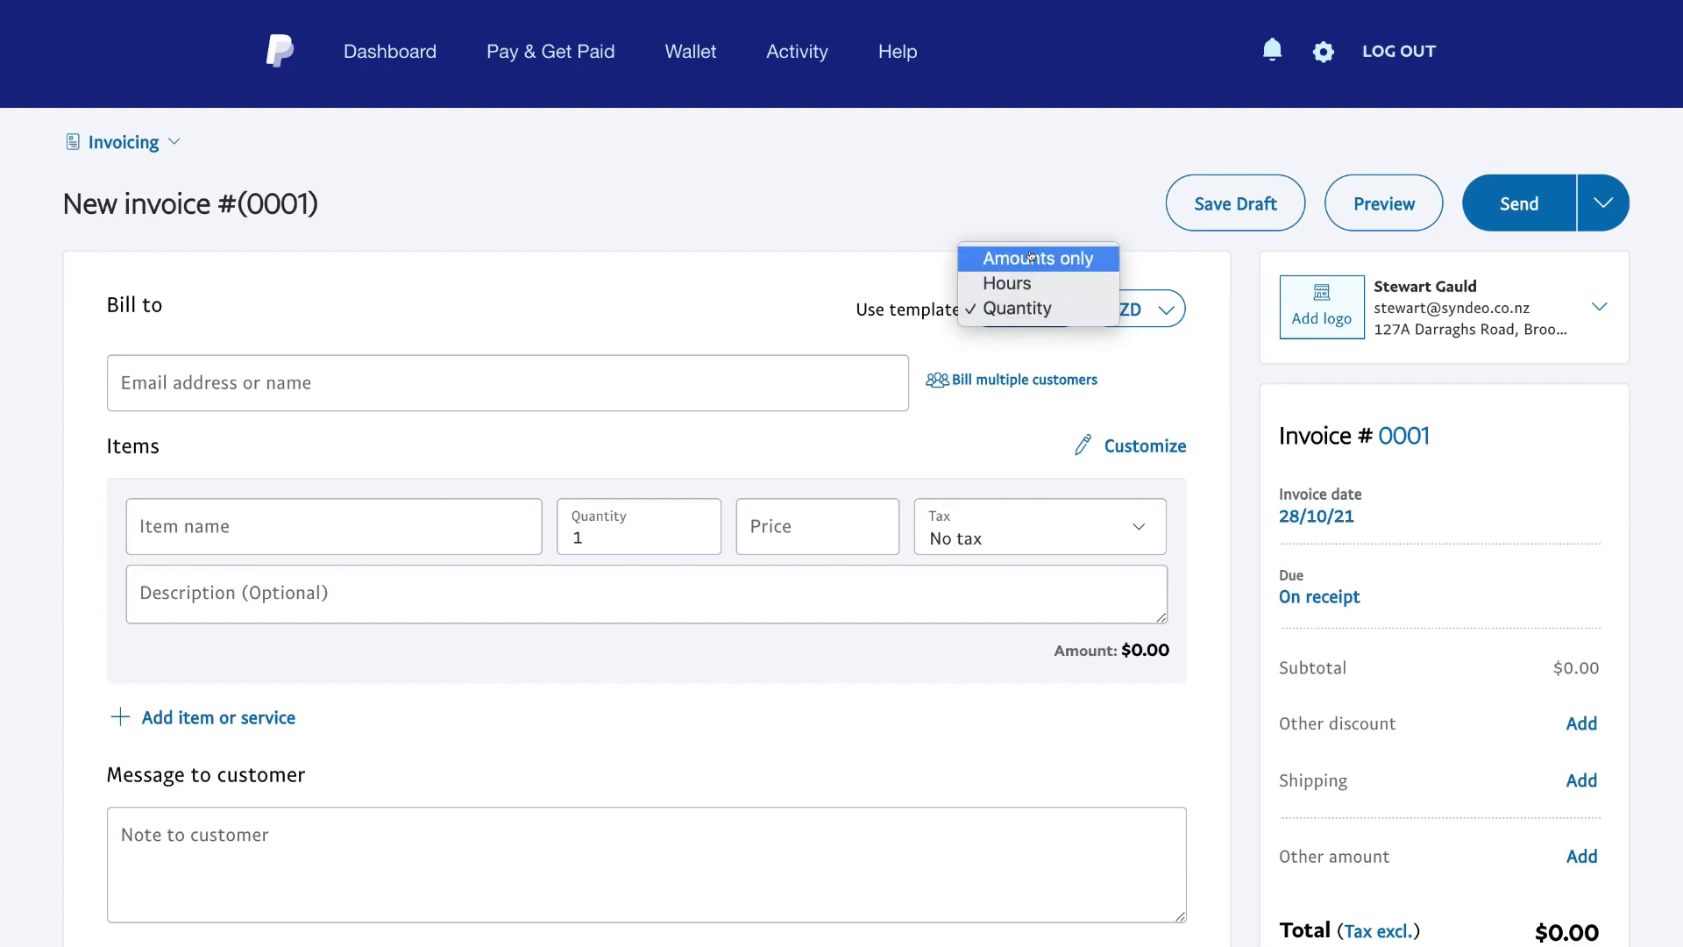
click(1175, 257)
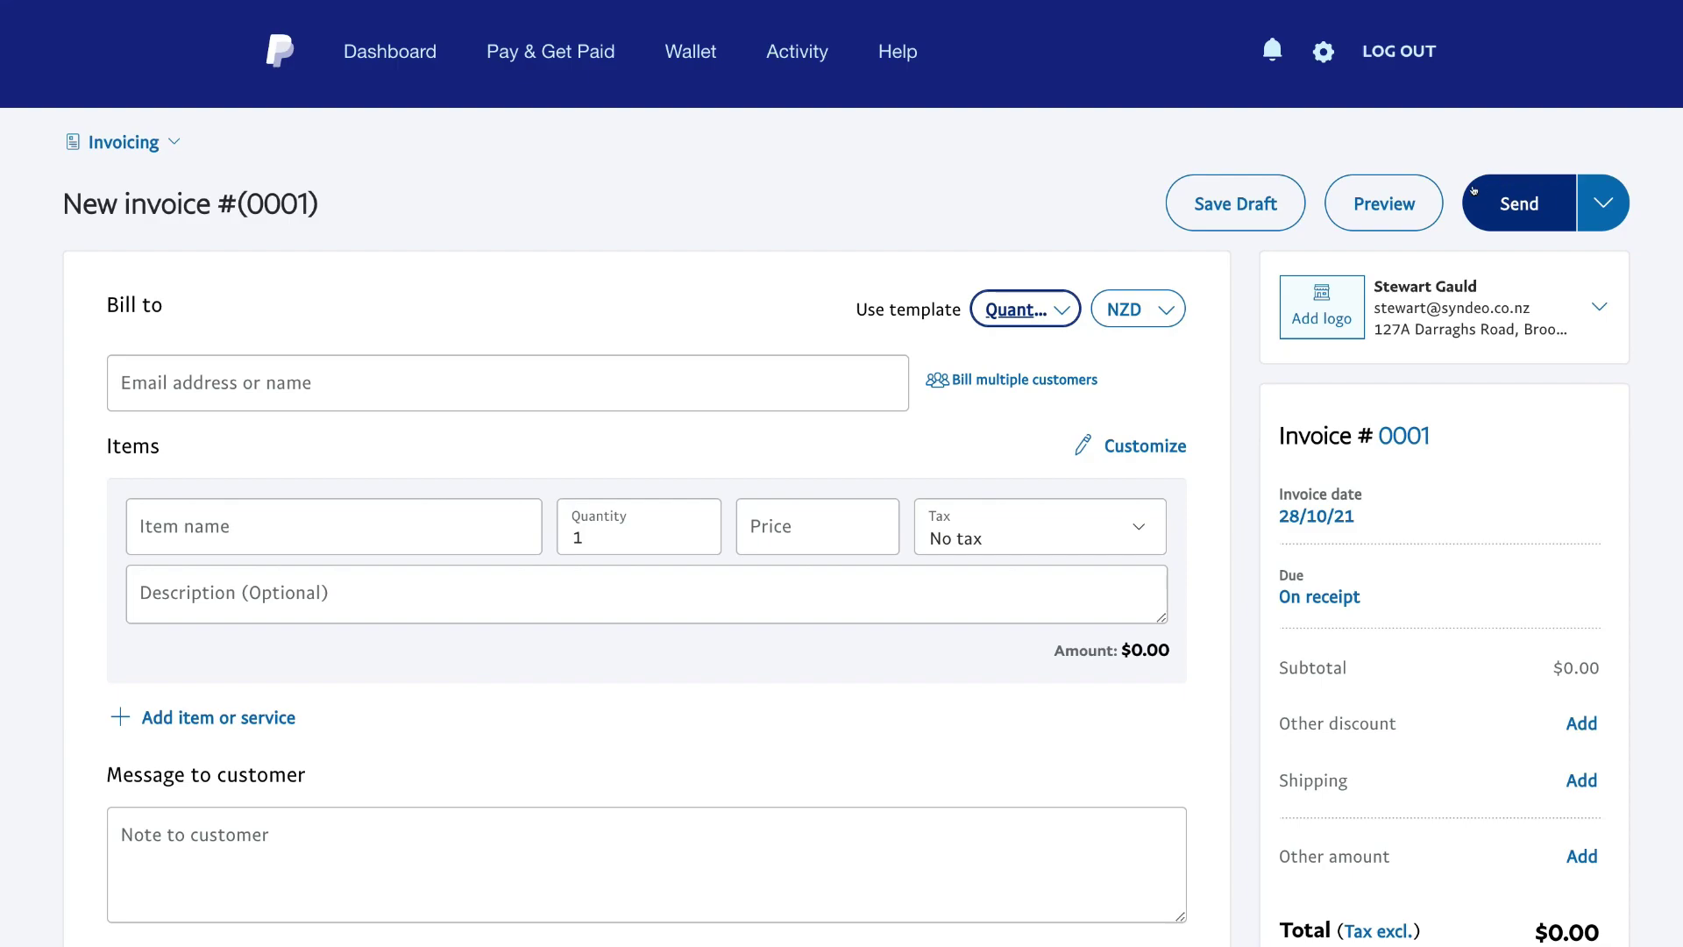
click(1591, 199)
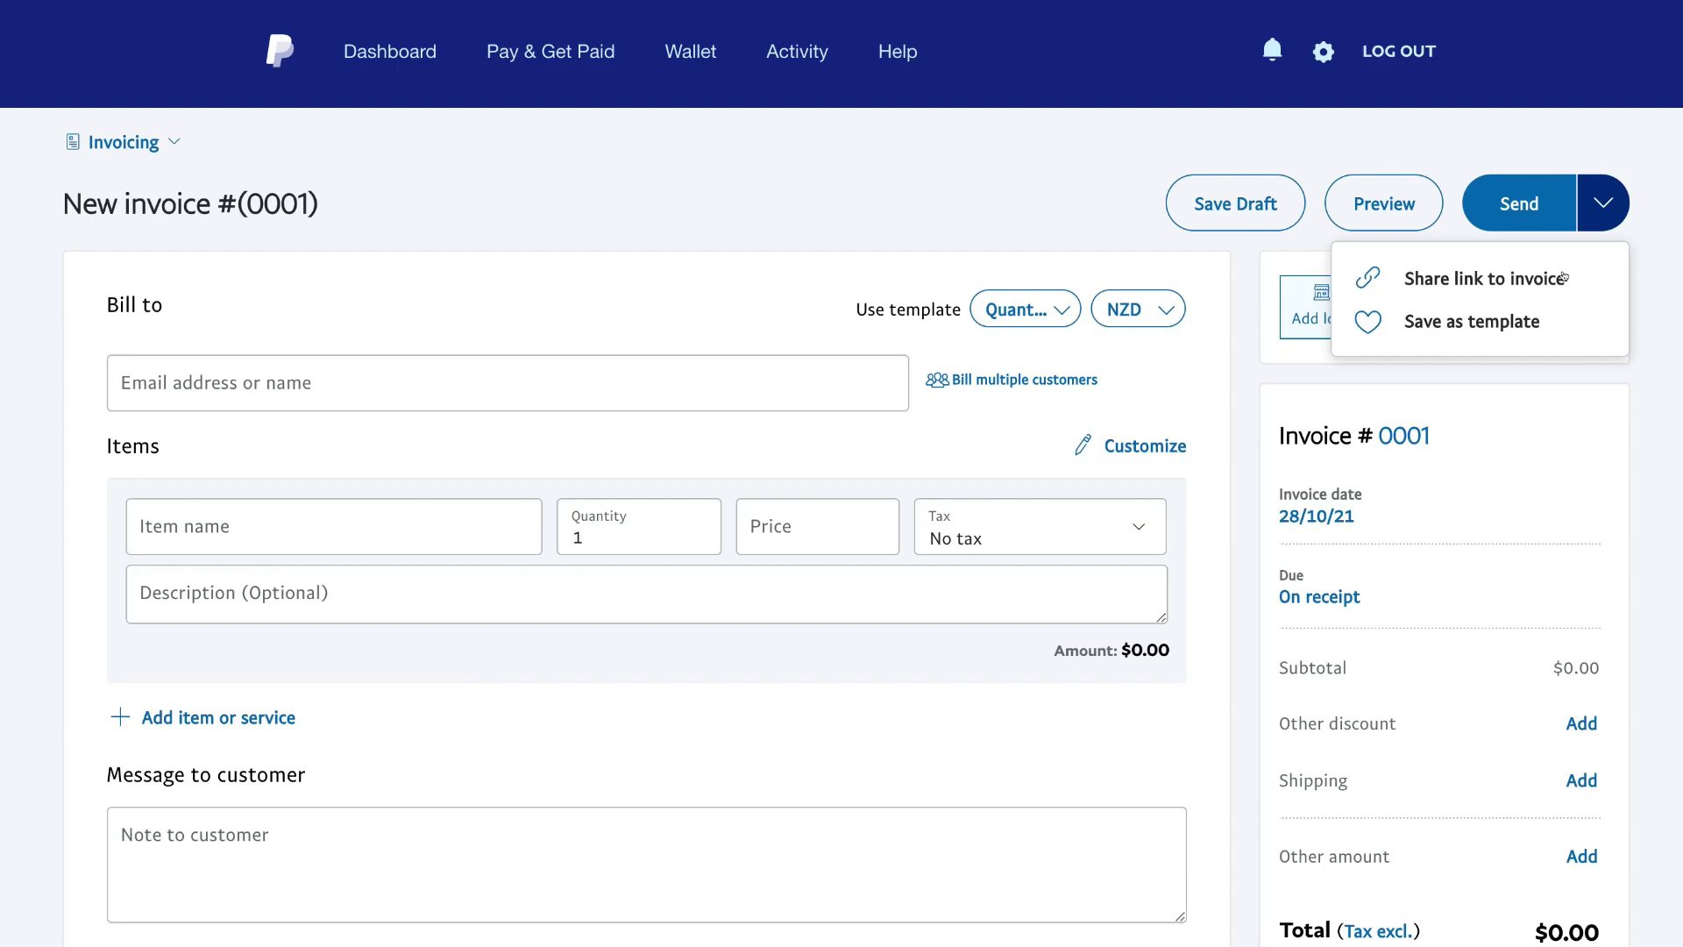
click(399, 51)
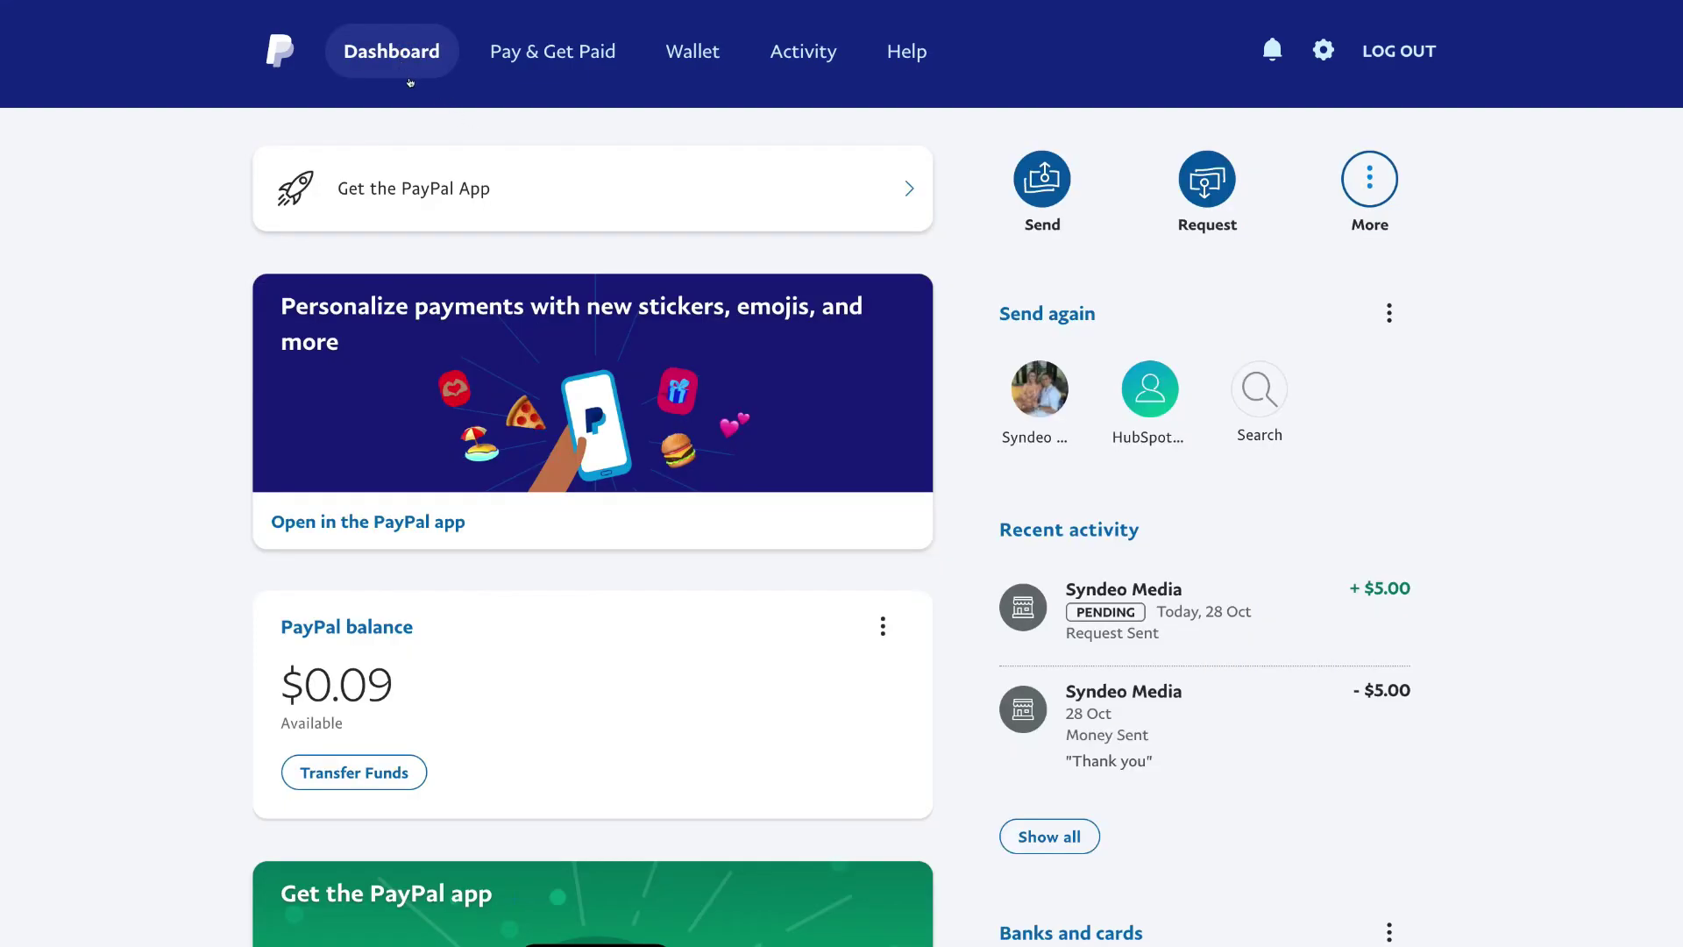
Start a new estimate from the dashboard's More actions, arriving at the business Home page.
click(1357, 195)
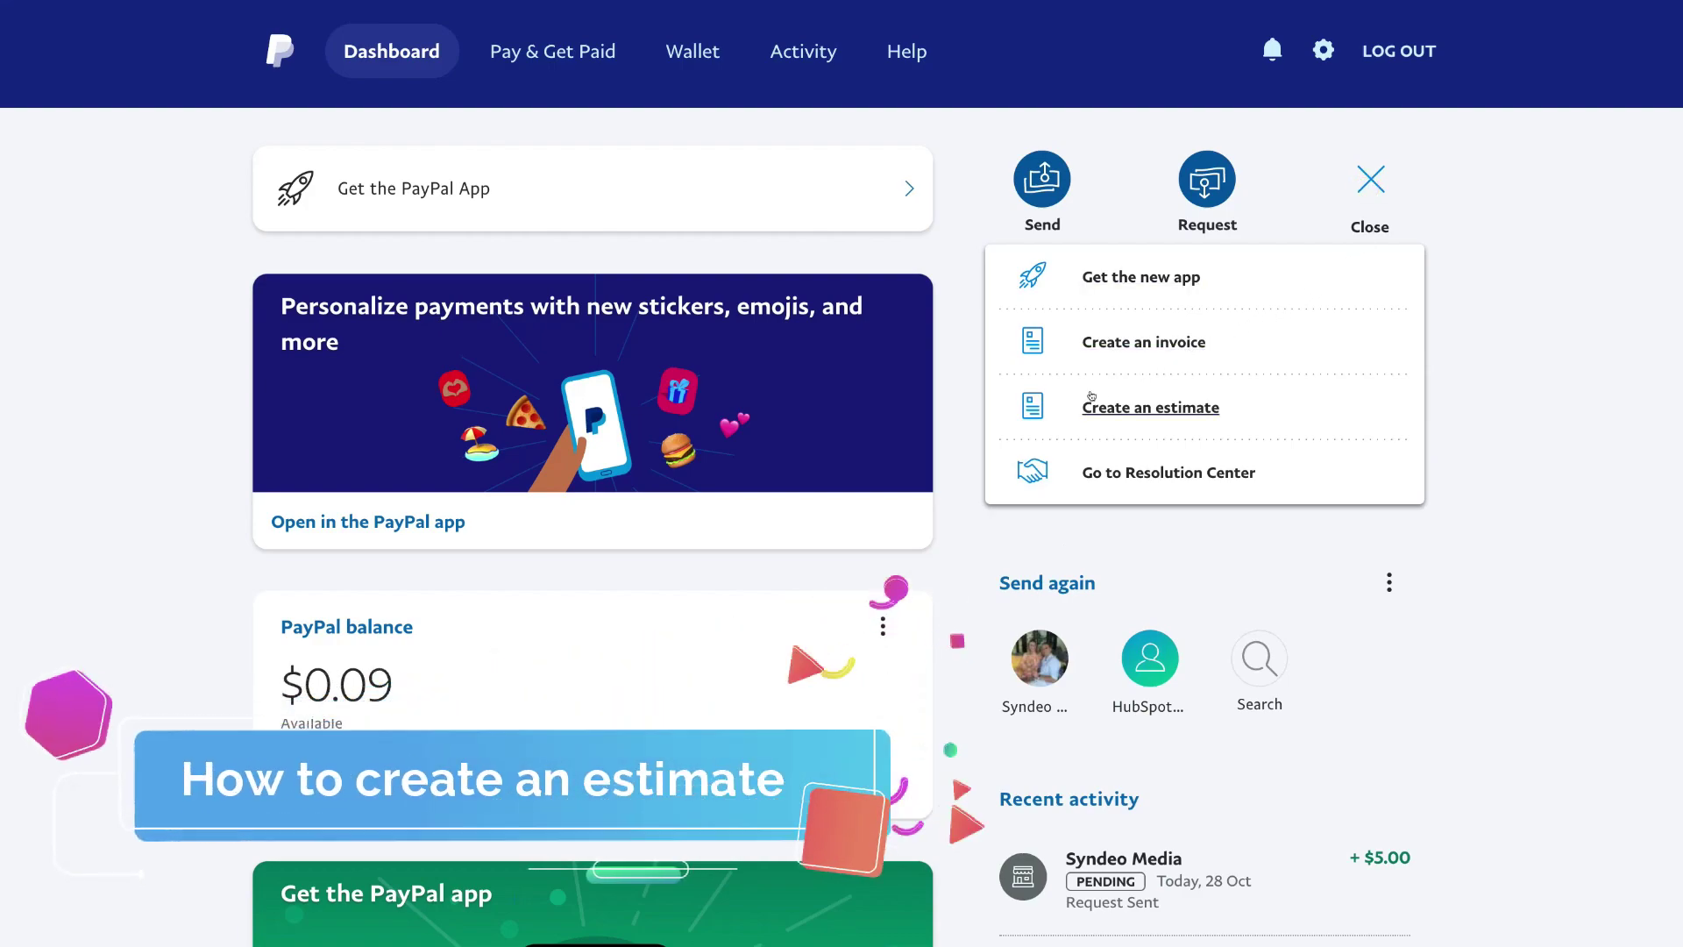
click(1239, 399)
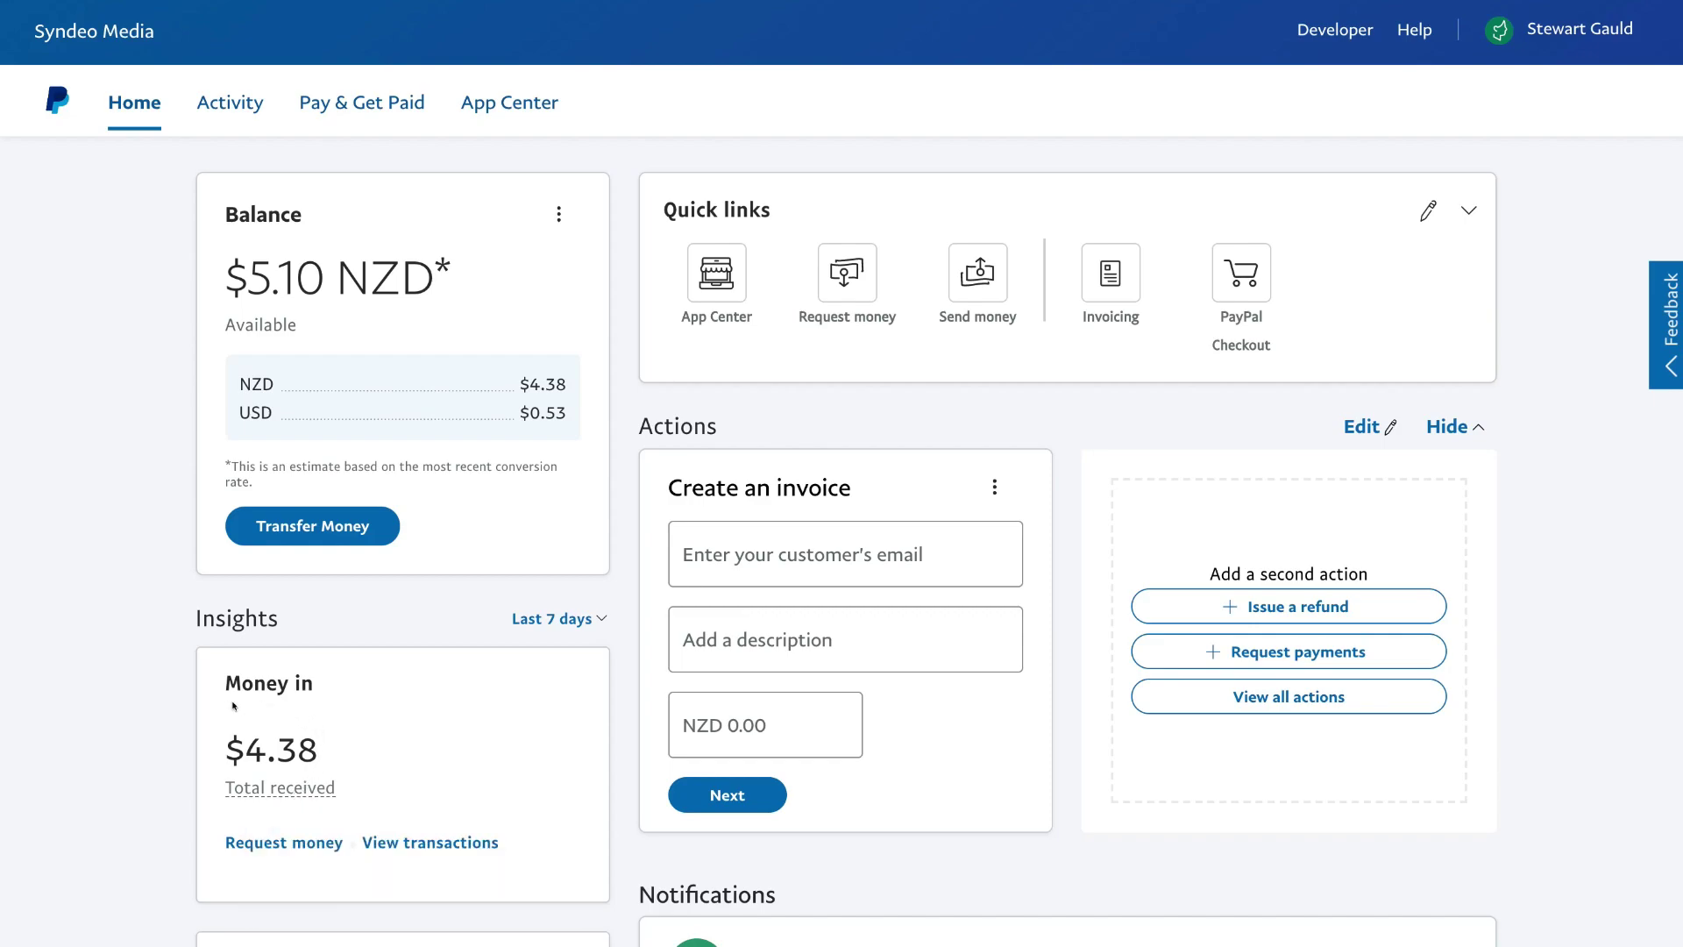
scroll(196, 701, down, 6)
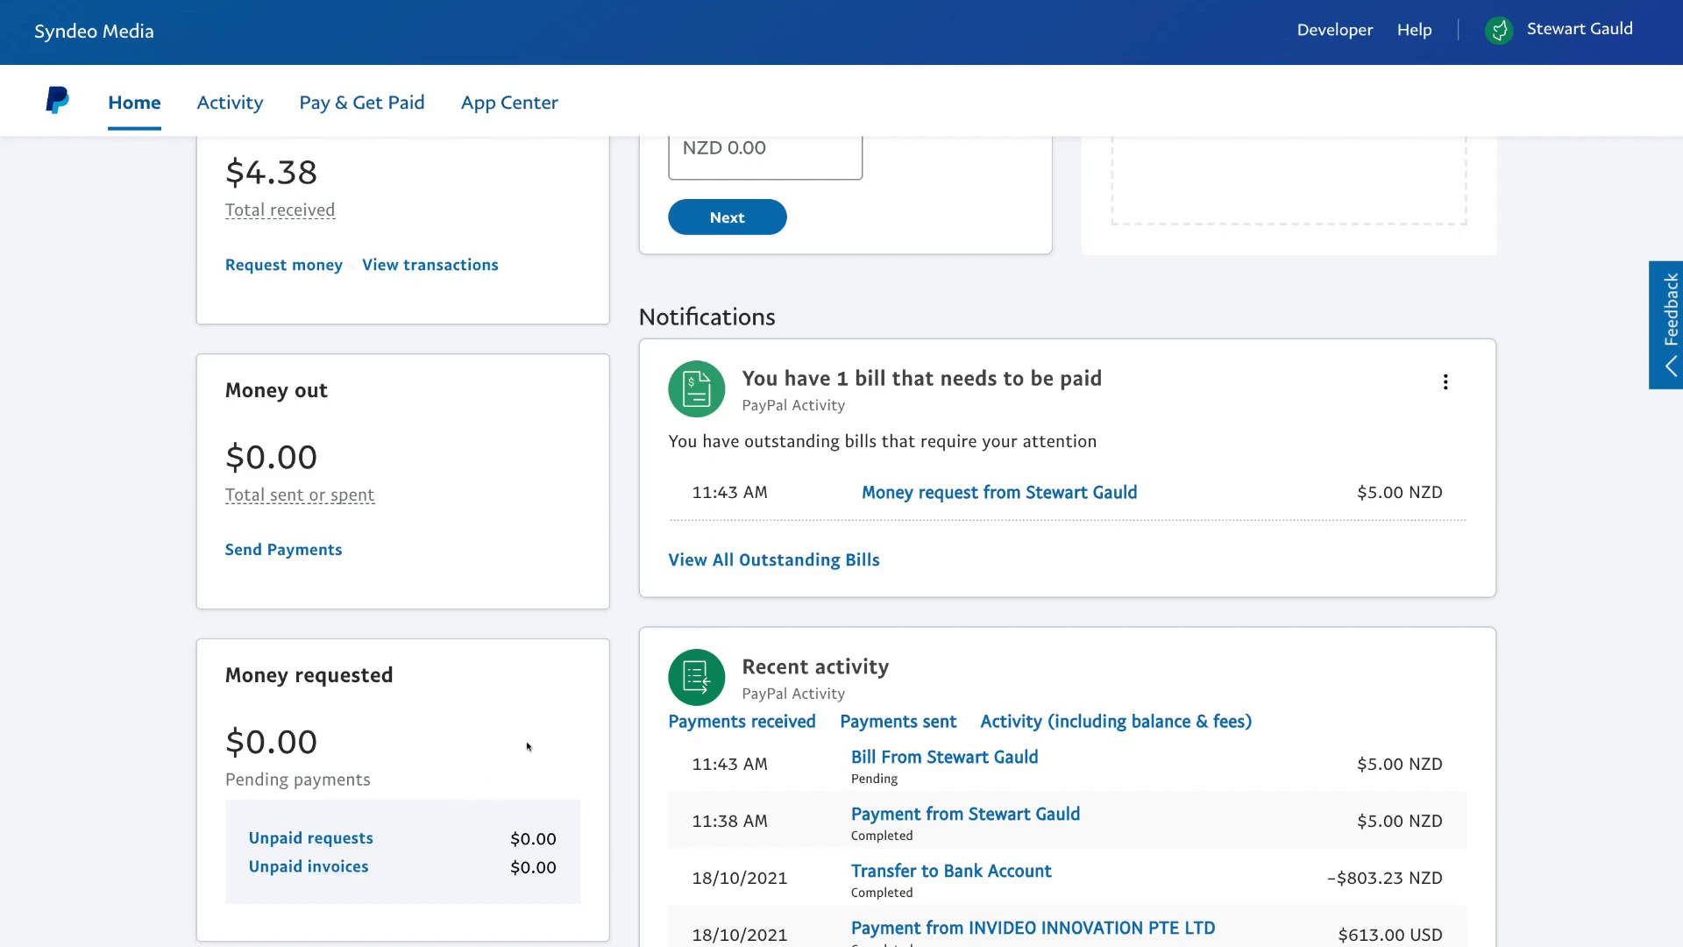
scroll(556, 687, up, 7)
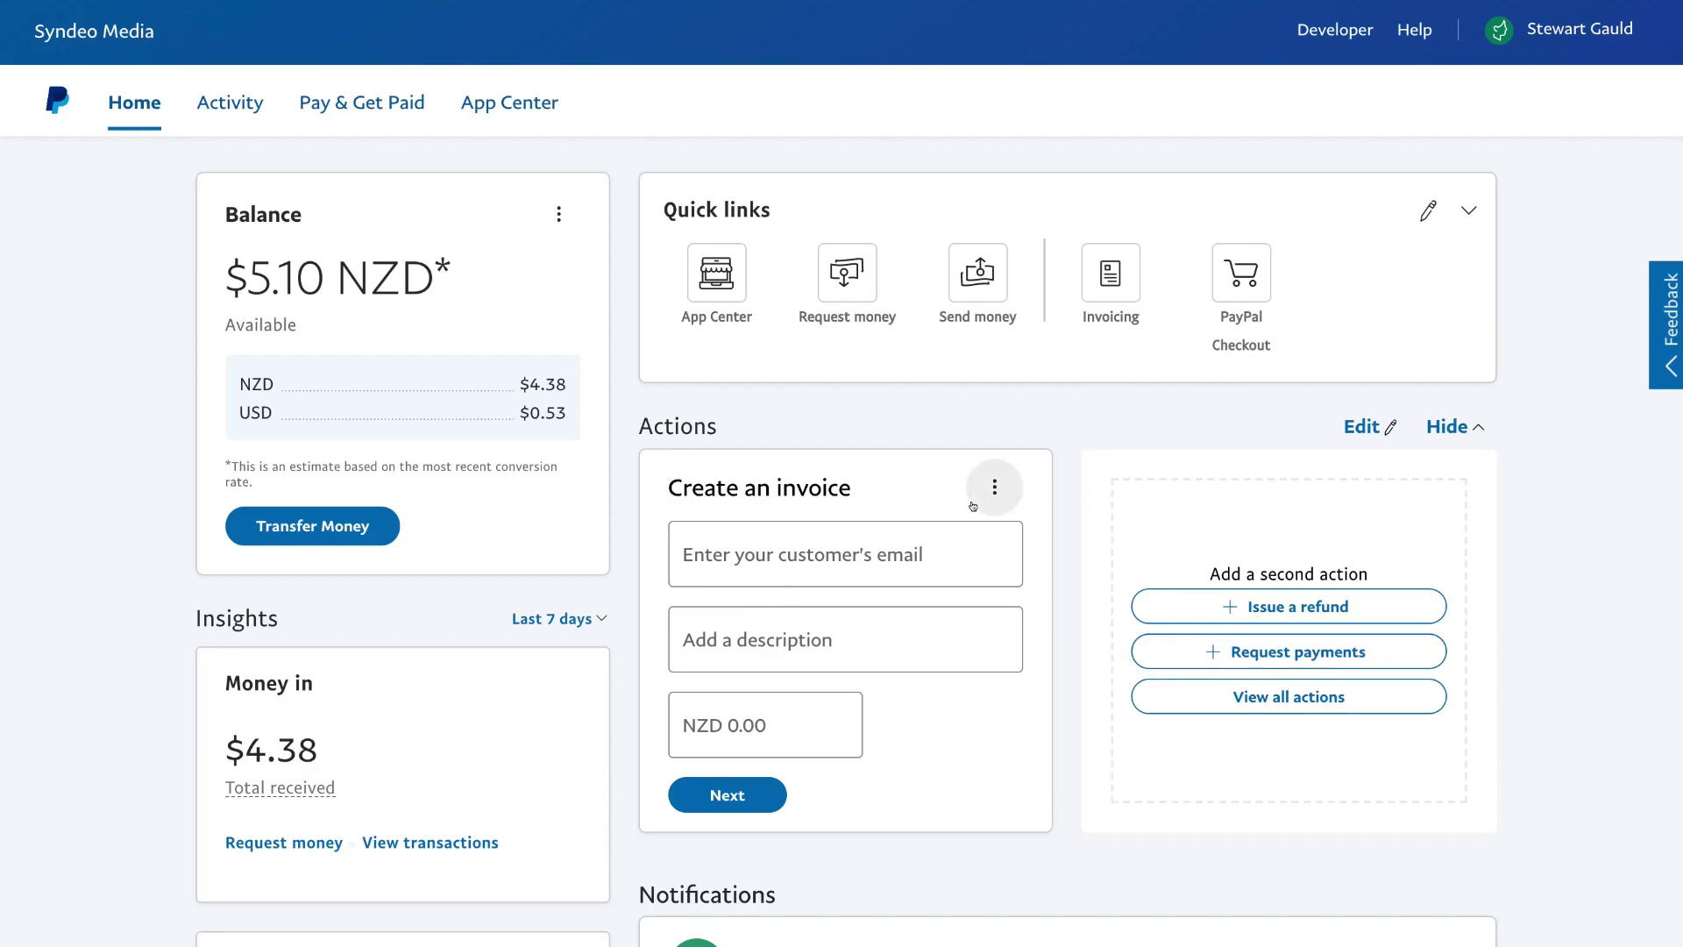
Open and close the Quick links editor unchanged, then follow the PayPal Checkout quick link.
click(1426, 210)
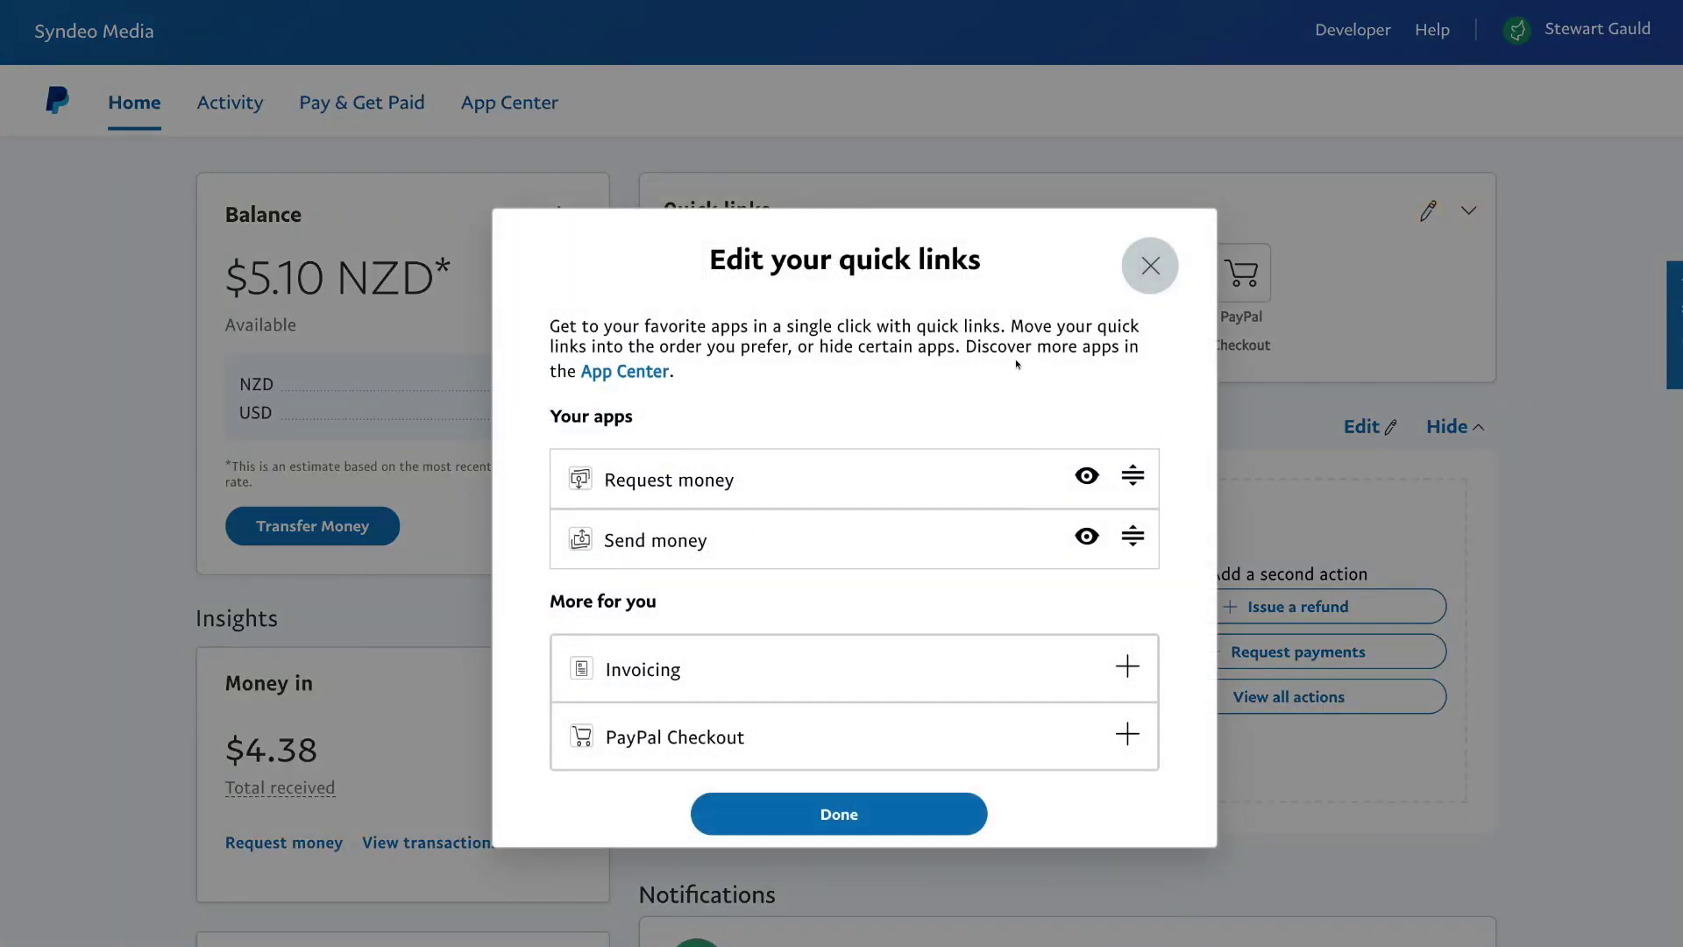
click(1149, 268)
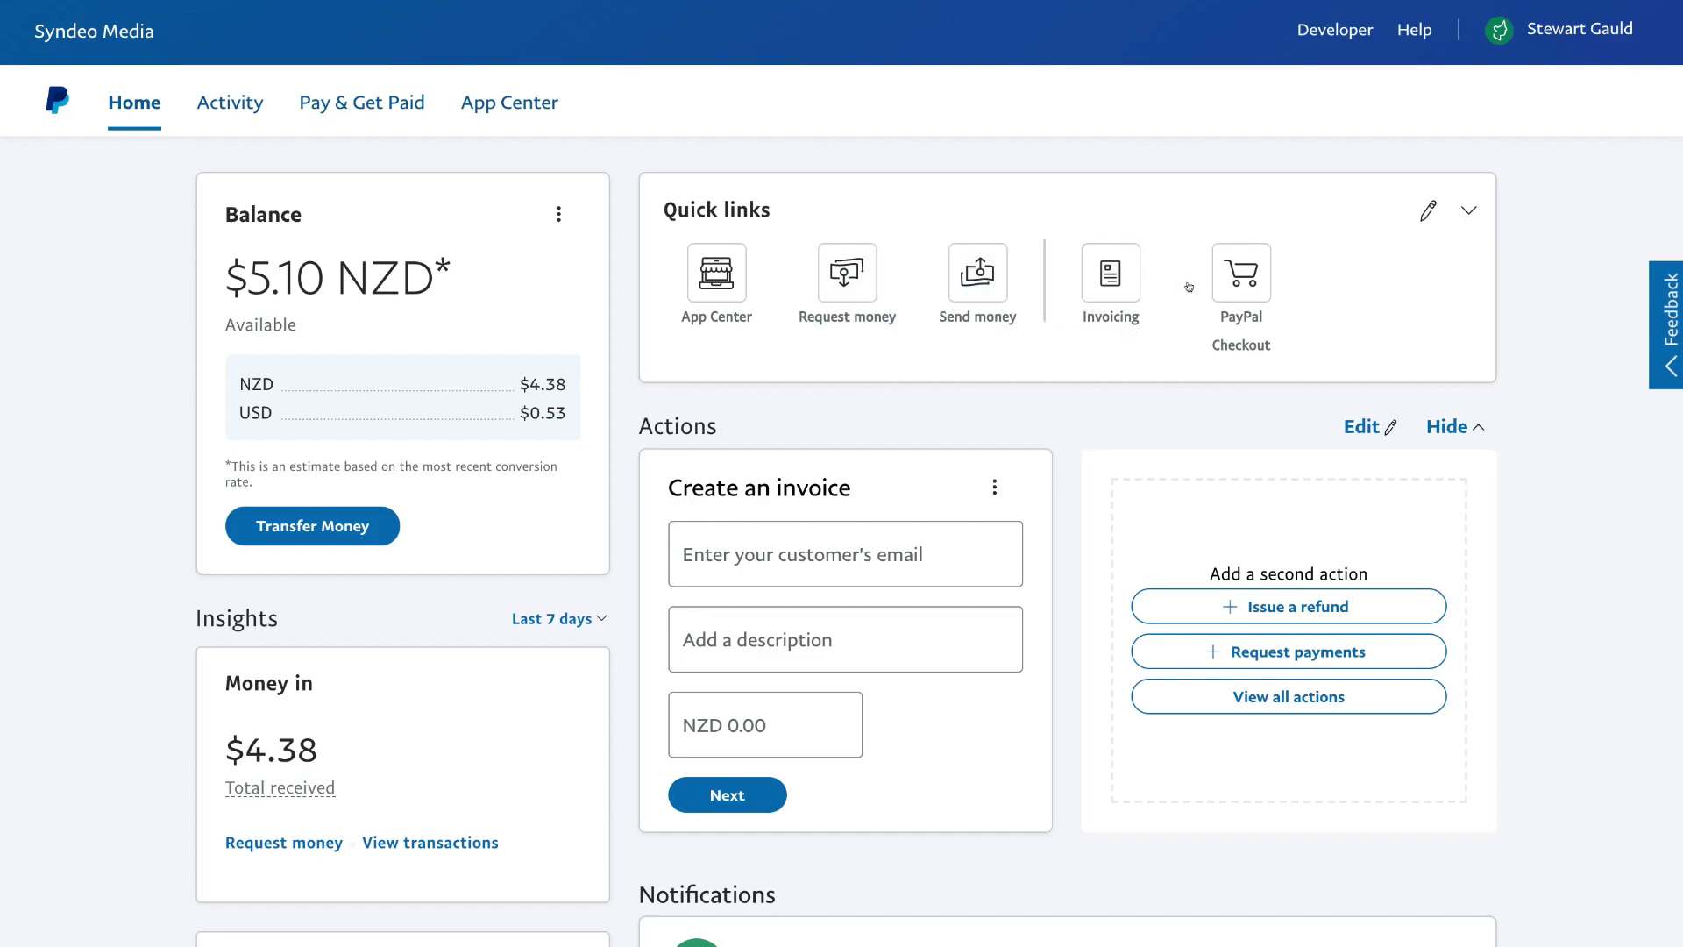
click(1237, 316)
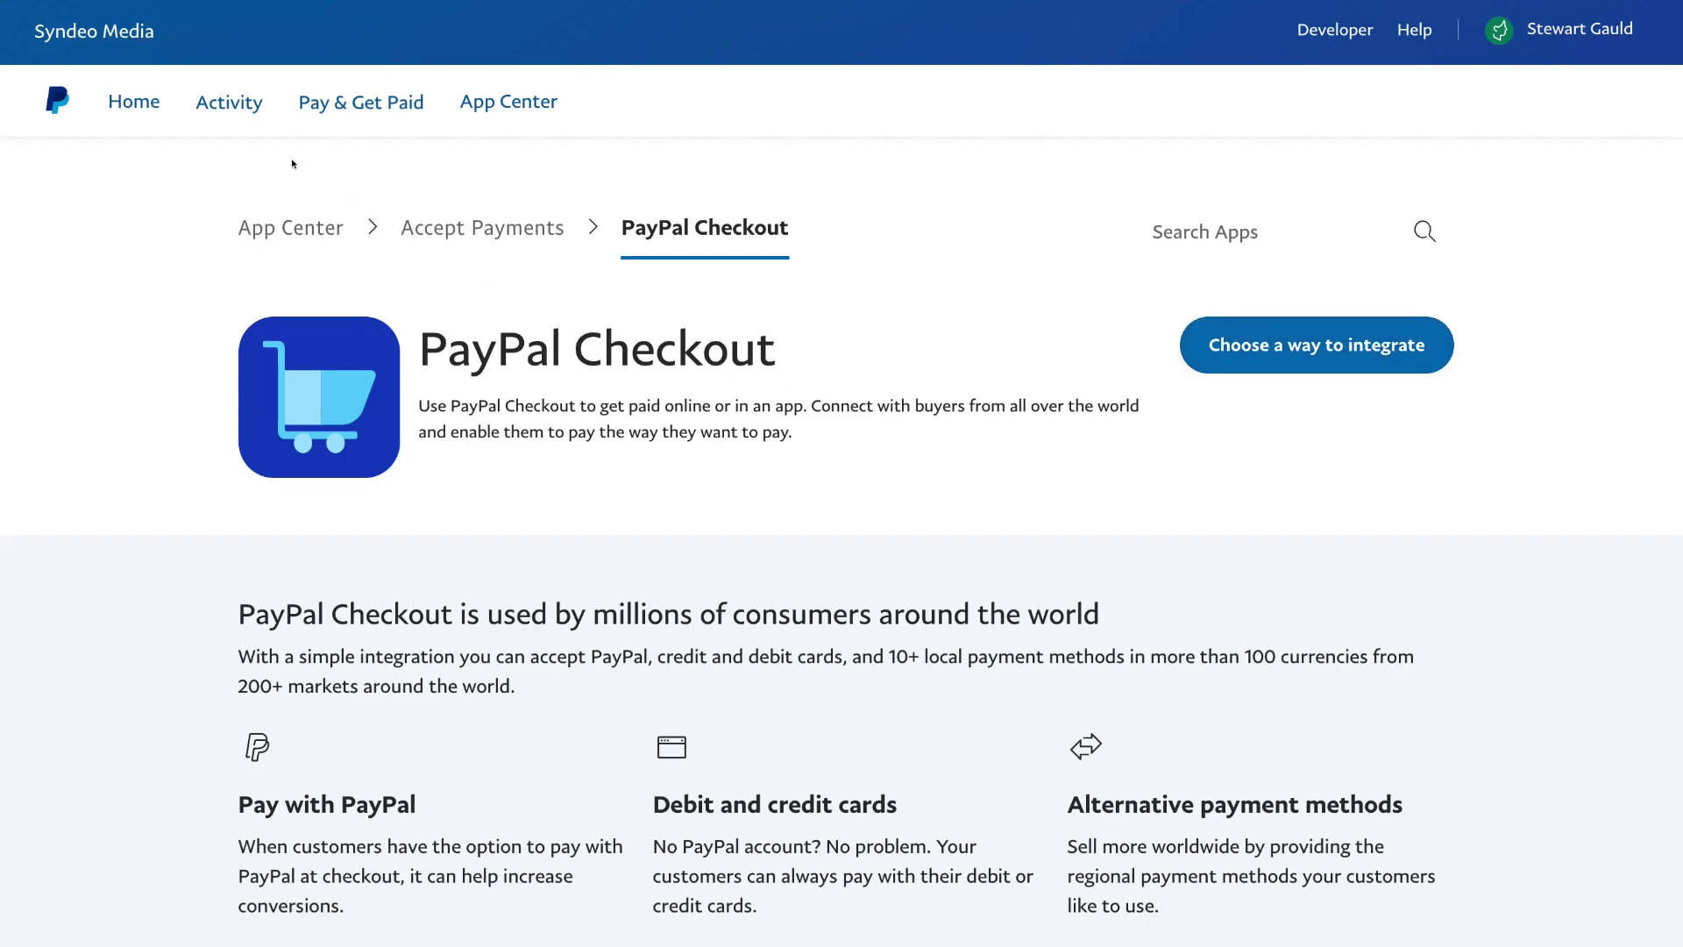
Add Request payments beside Create an invoice in the Home page Actions area and save.
click(118, 105)
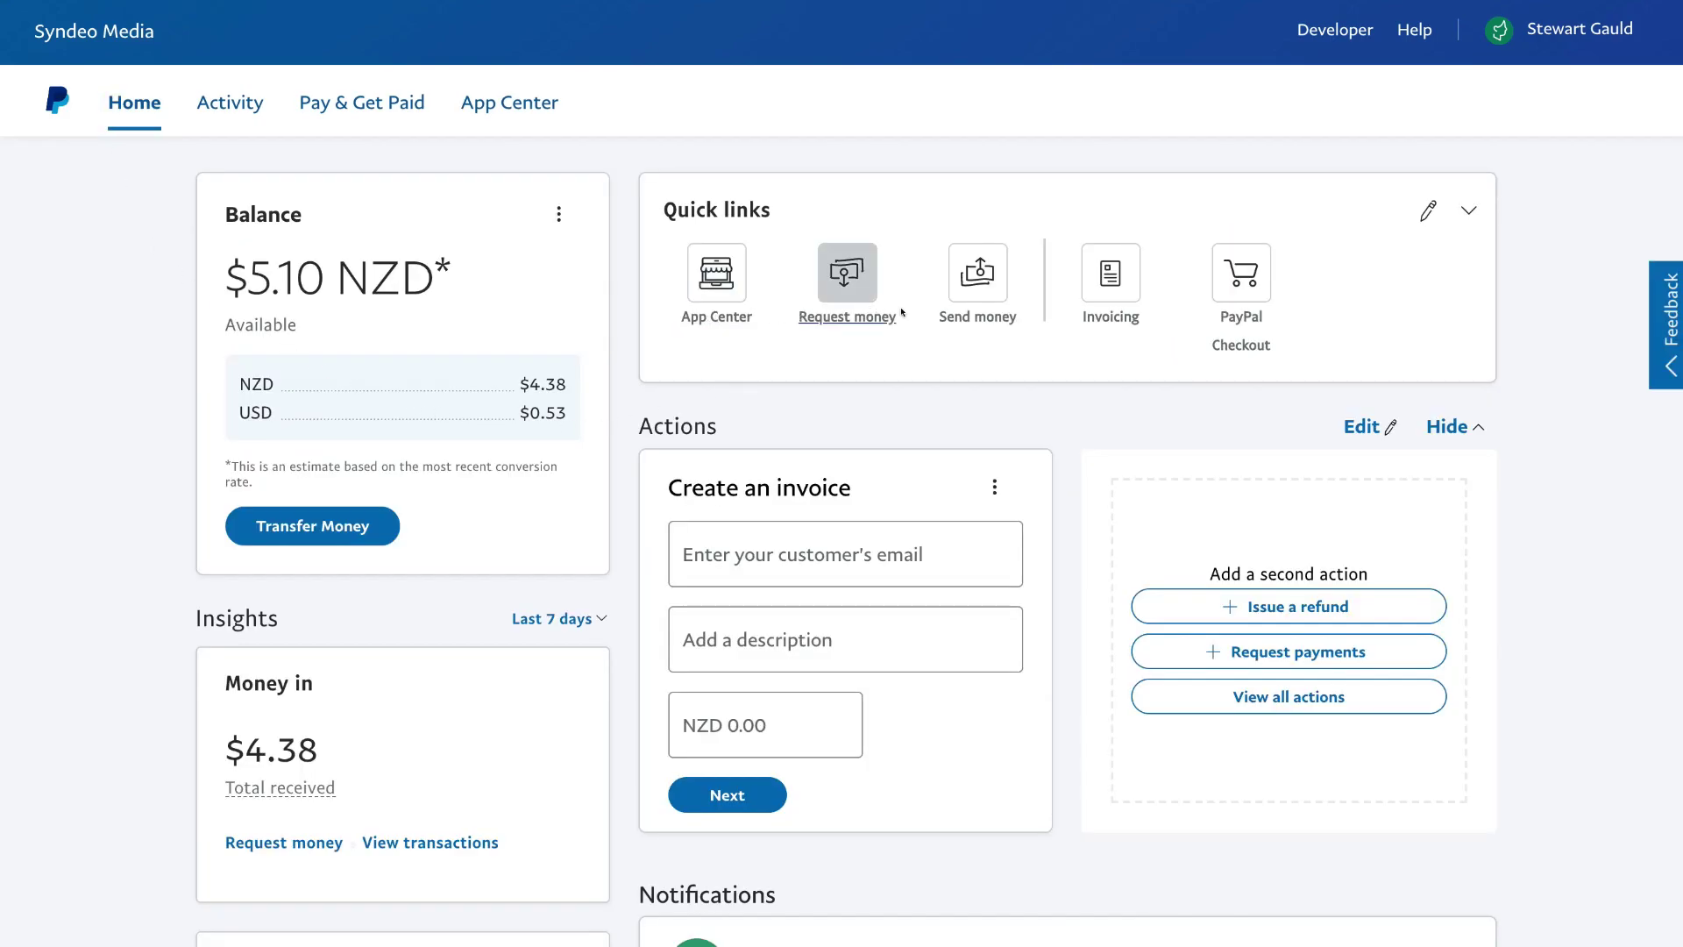
scroll(819, 279, down, 2)
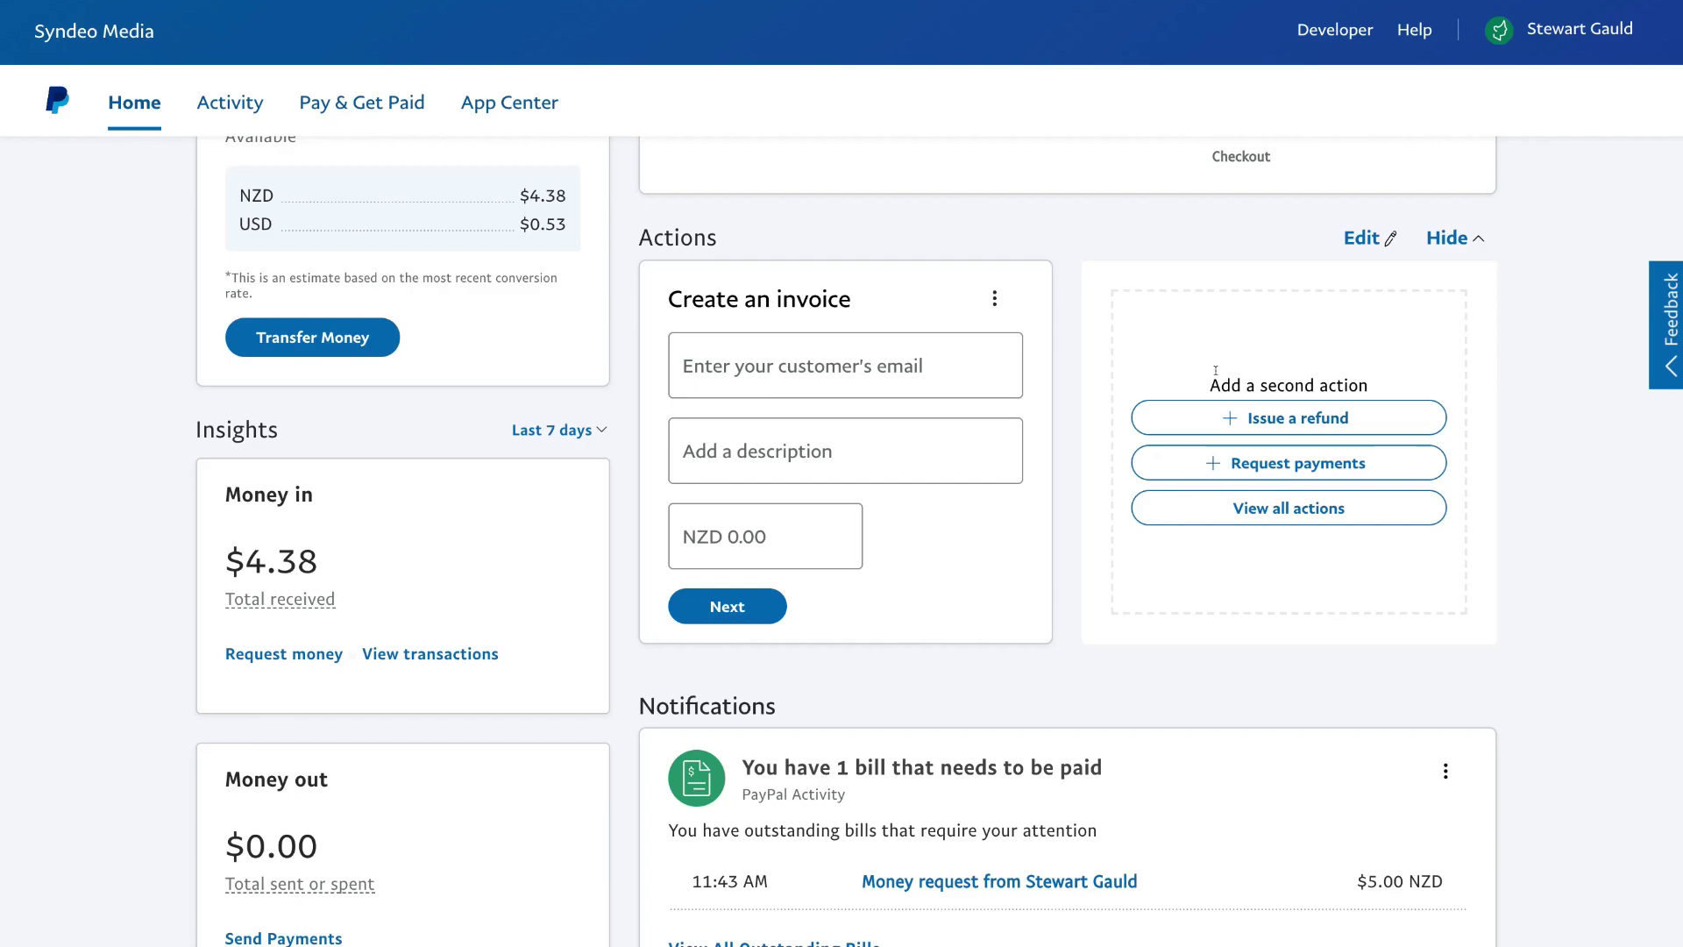
click(1260, 502)
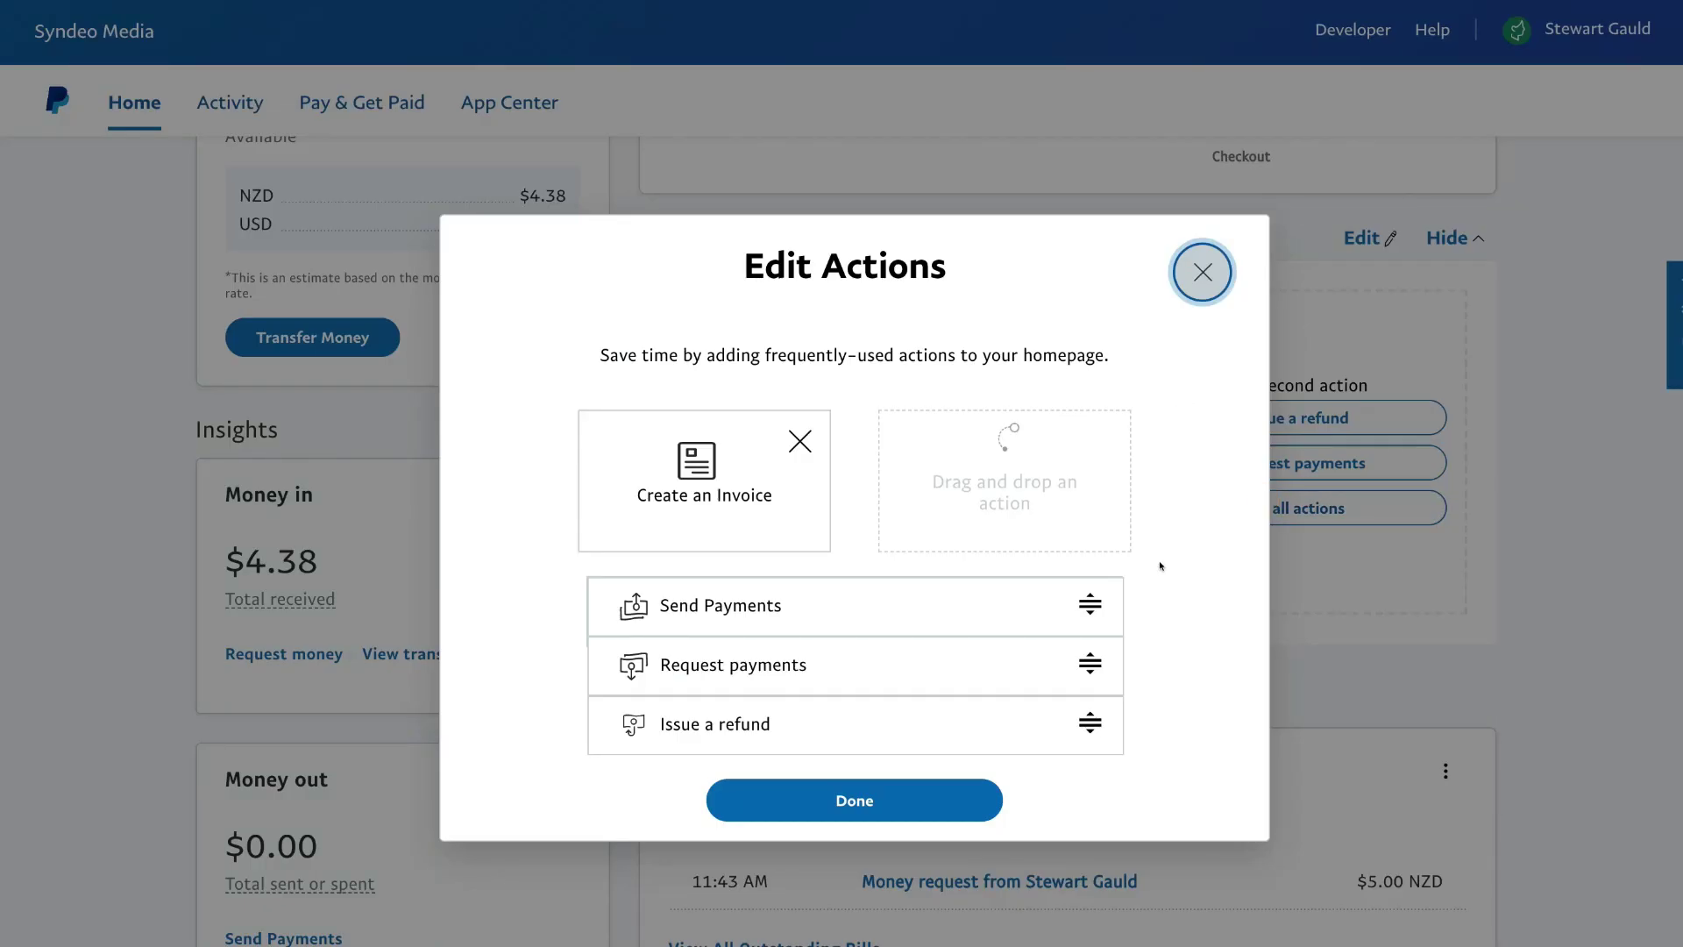
drag(1090, 663, 1057, 538)
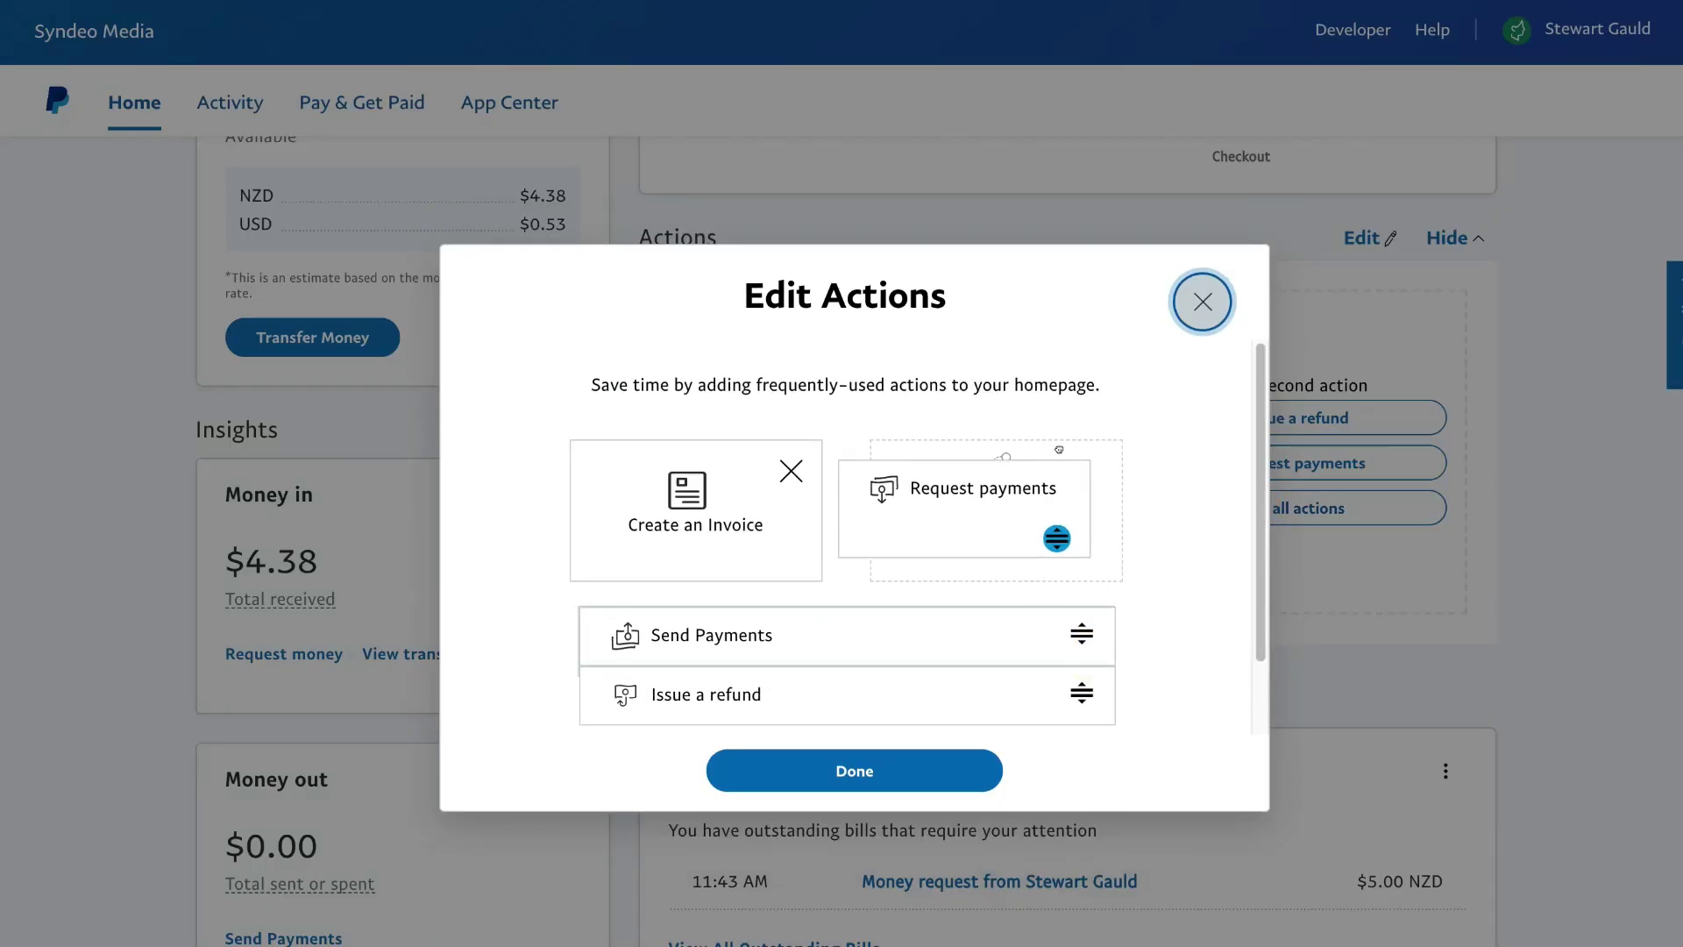
drag(1059, 450, 1072, 455)
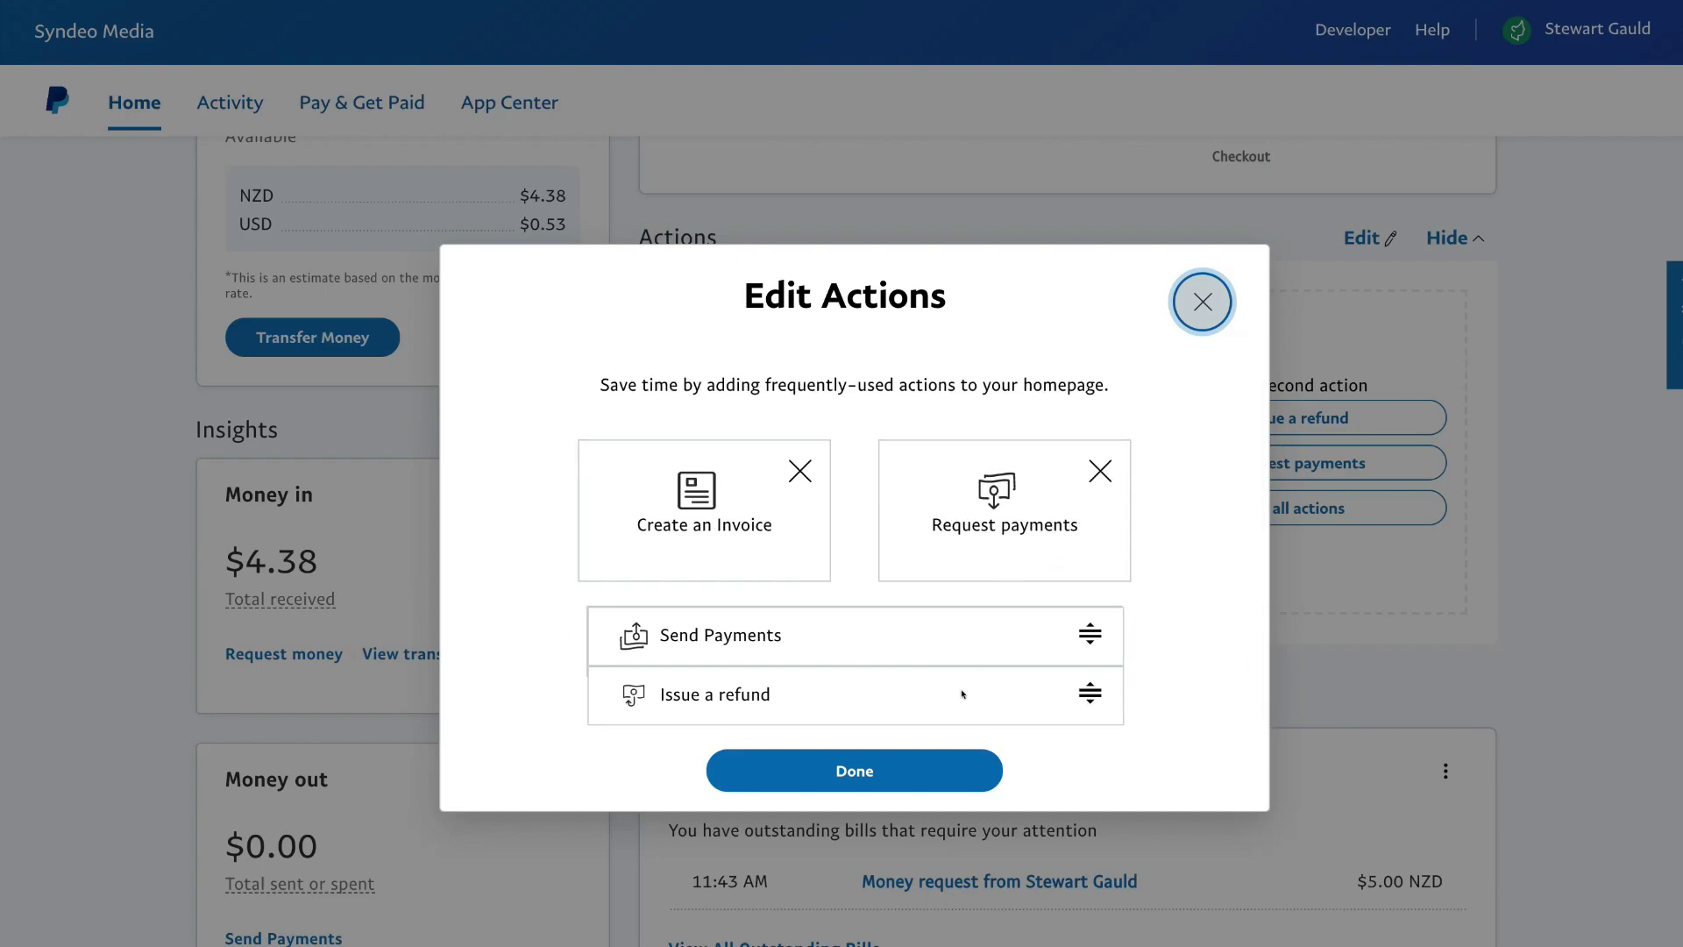
click(915, 754)
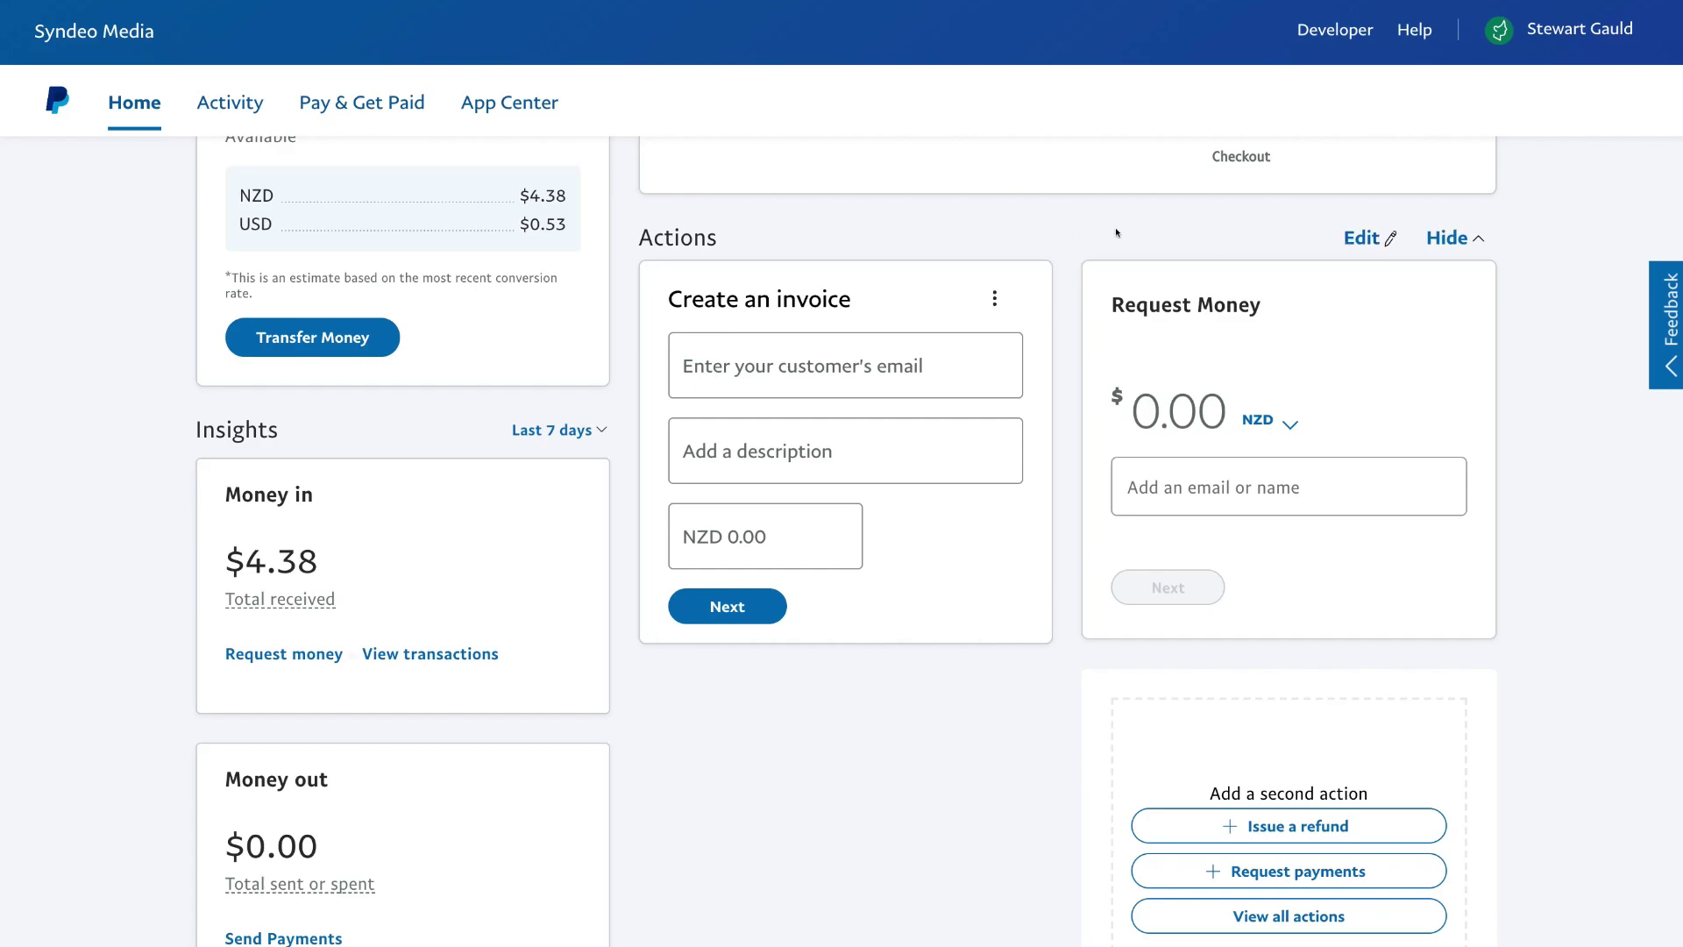
Show the Activity menu with All Transactions, Open and Closed Cases, All Reports and API Access.
scroll(958, 327, up, 3)
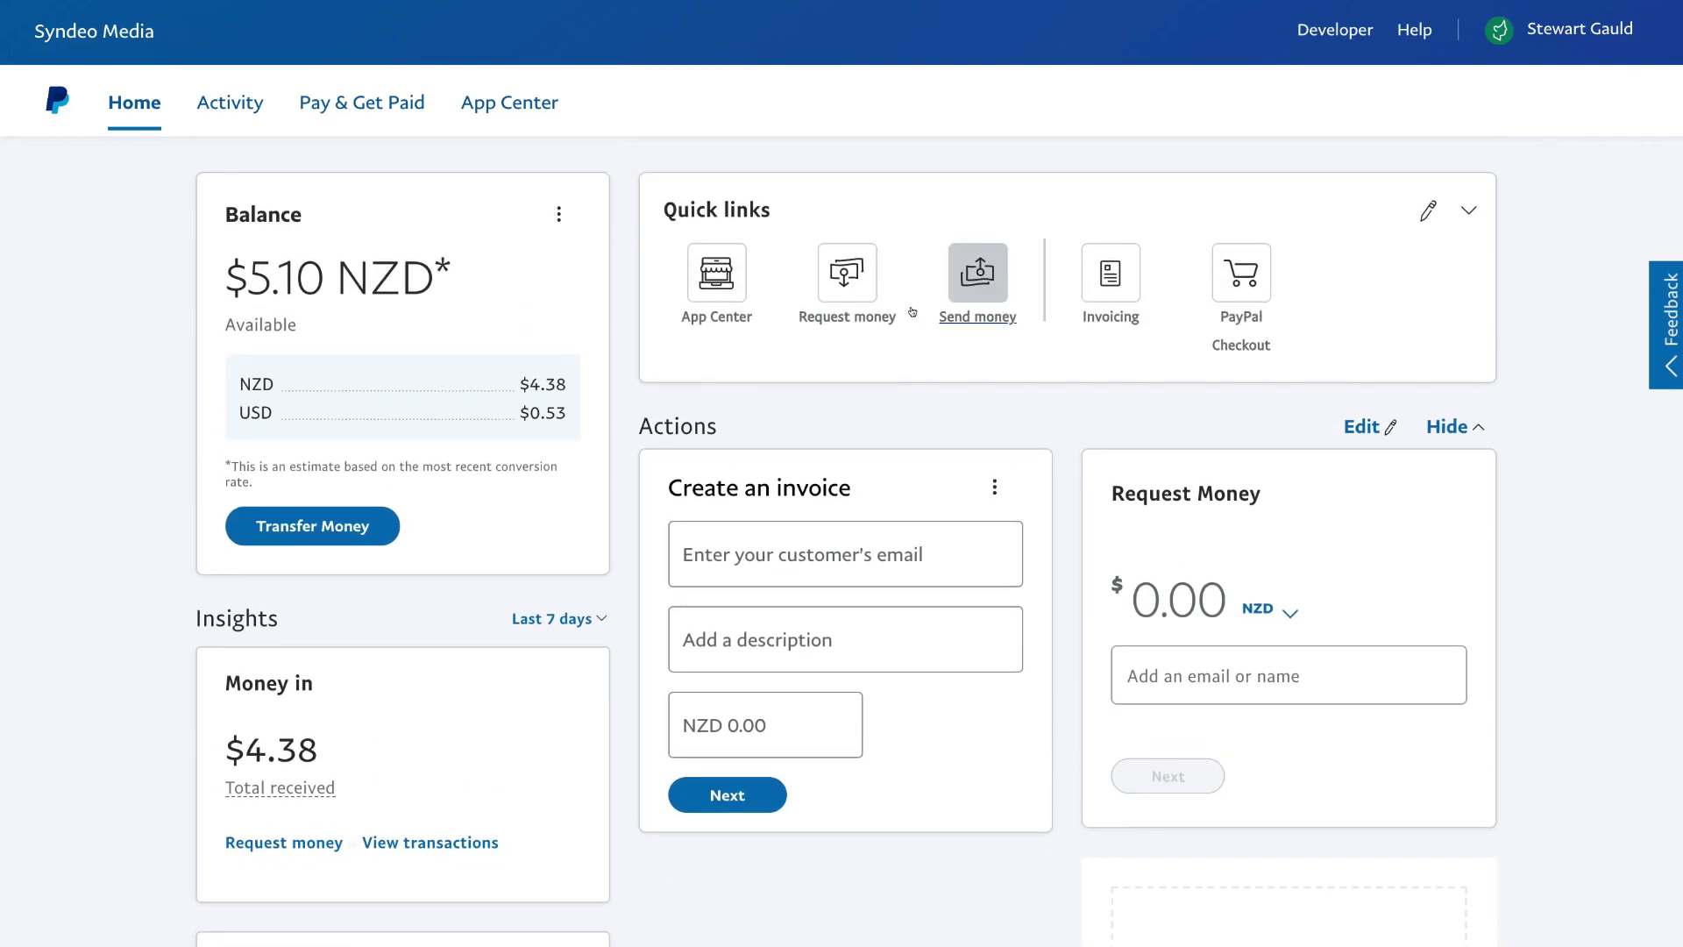
click(220, 104)
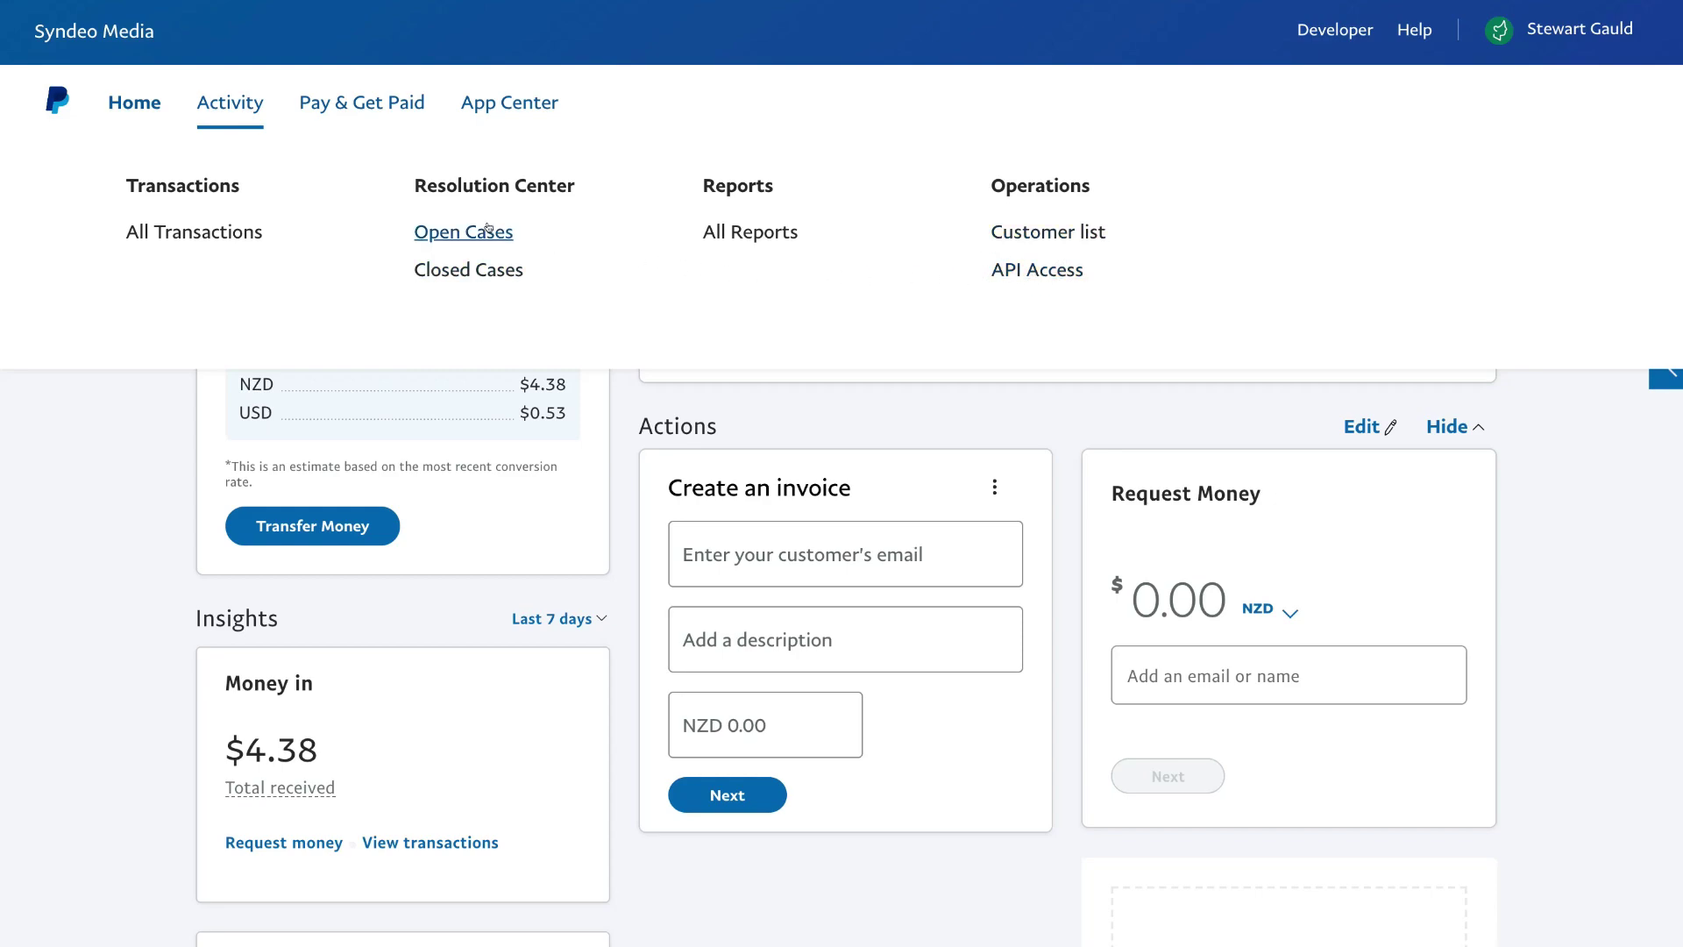
Show the Pay & Get Paid menu, then the account menu with Message Center, Settings and Log out.
mouse_move(354, 115)
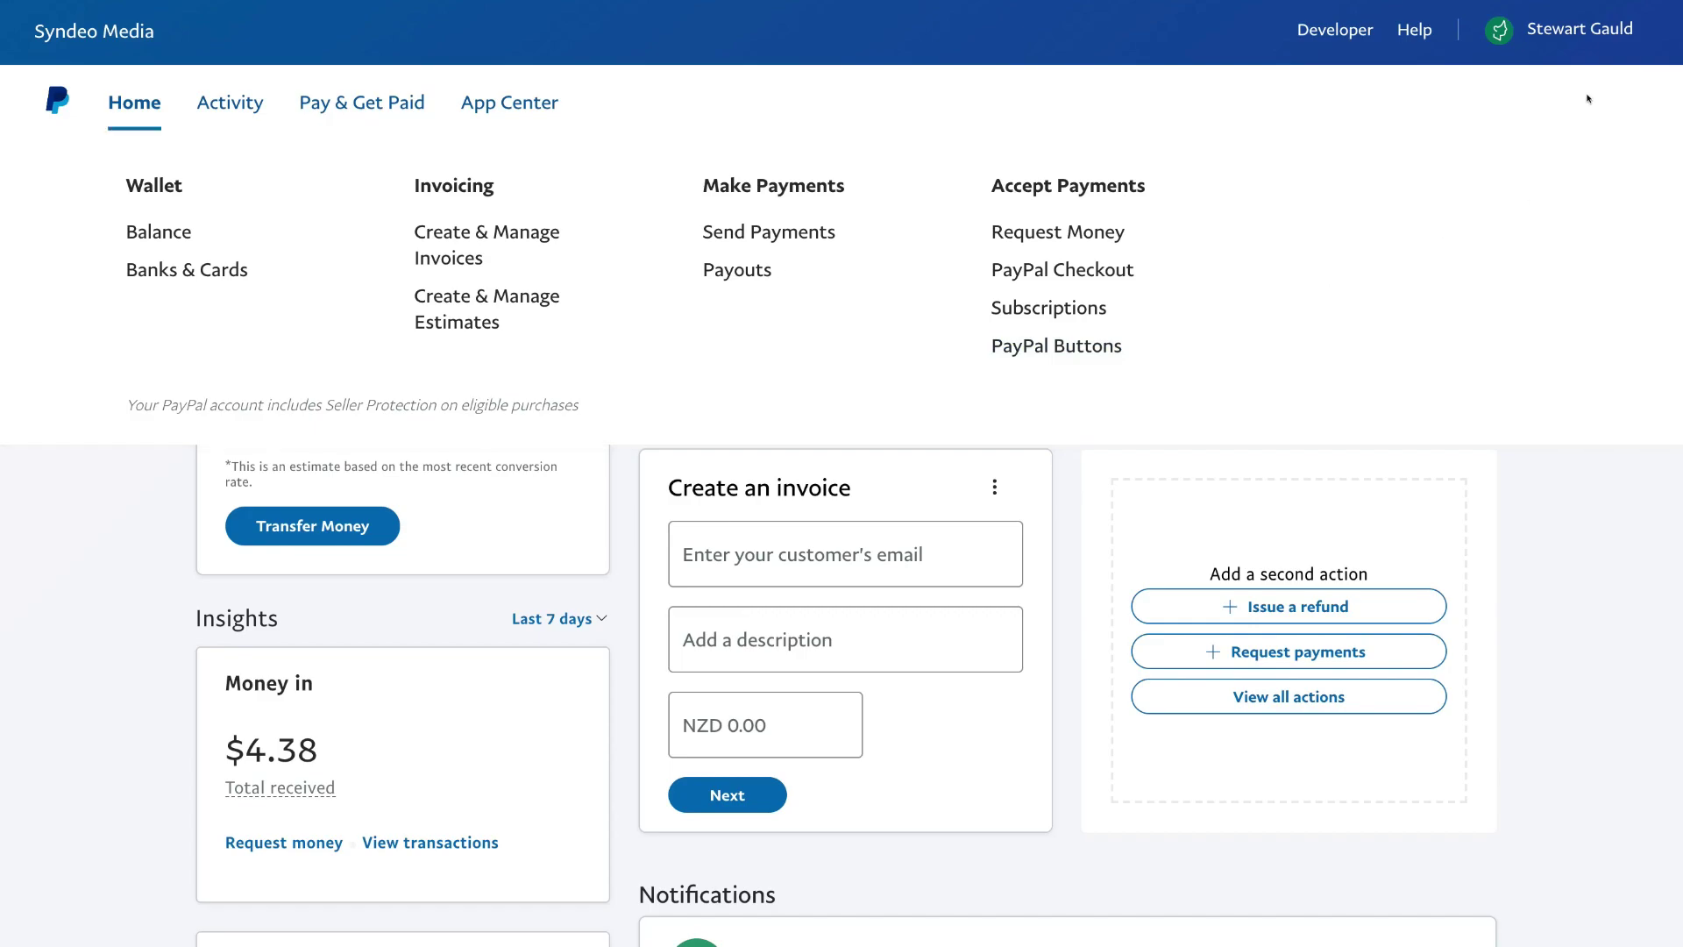
mouse_move(1552, 30)
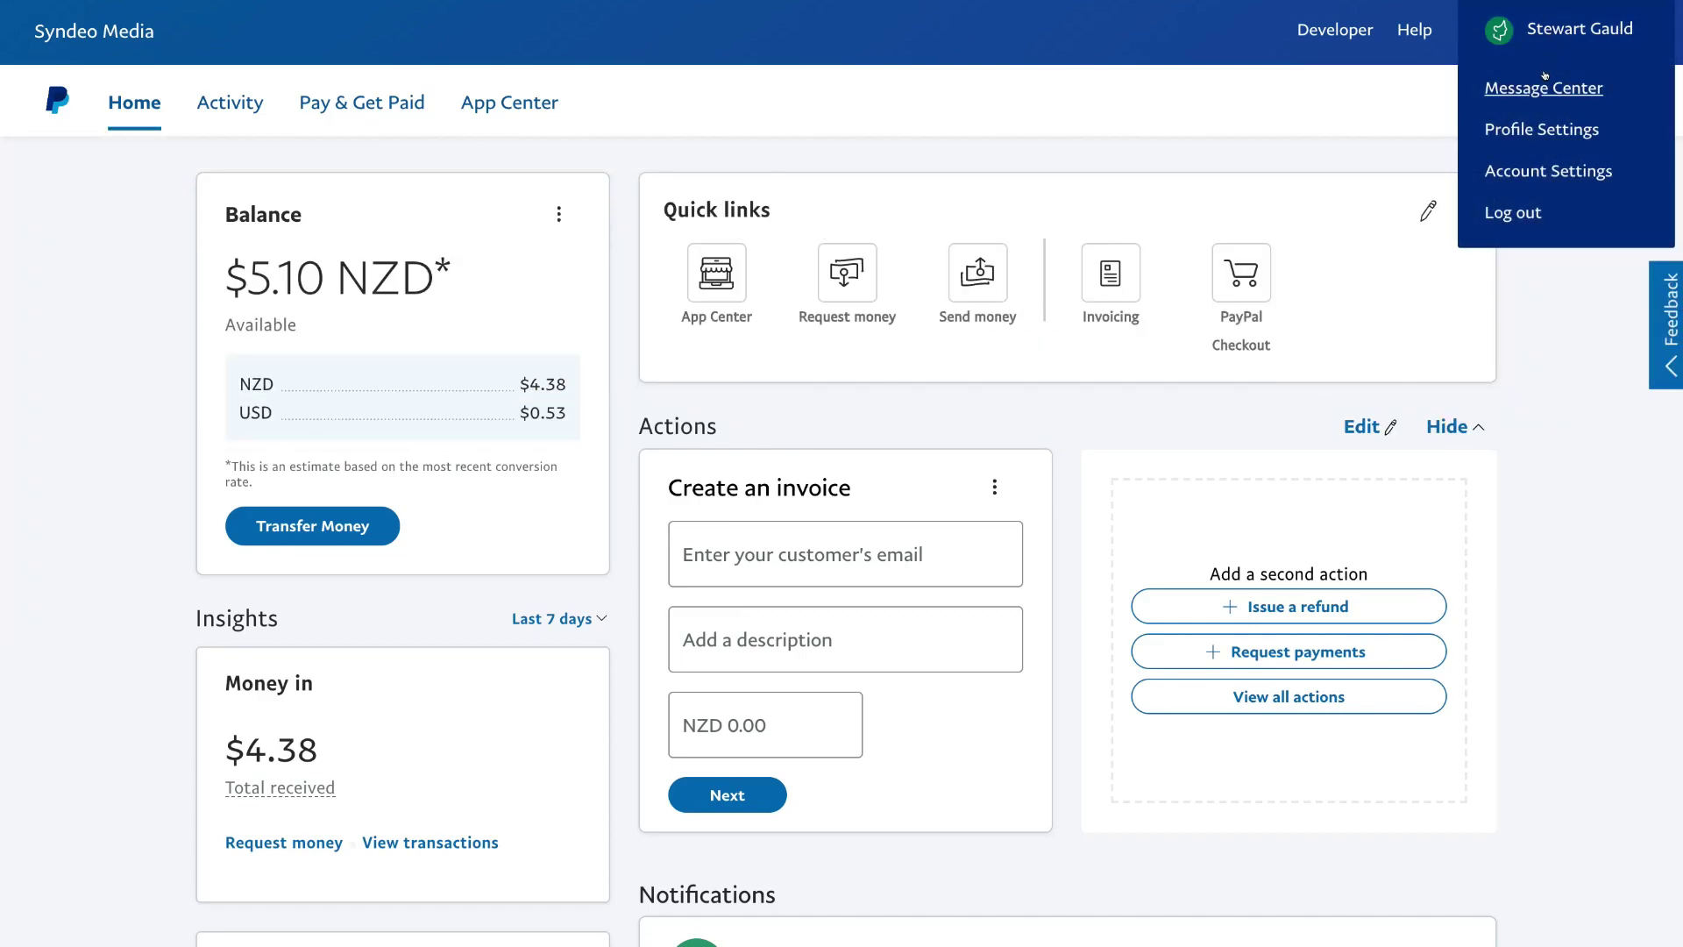